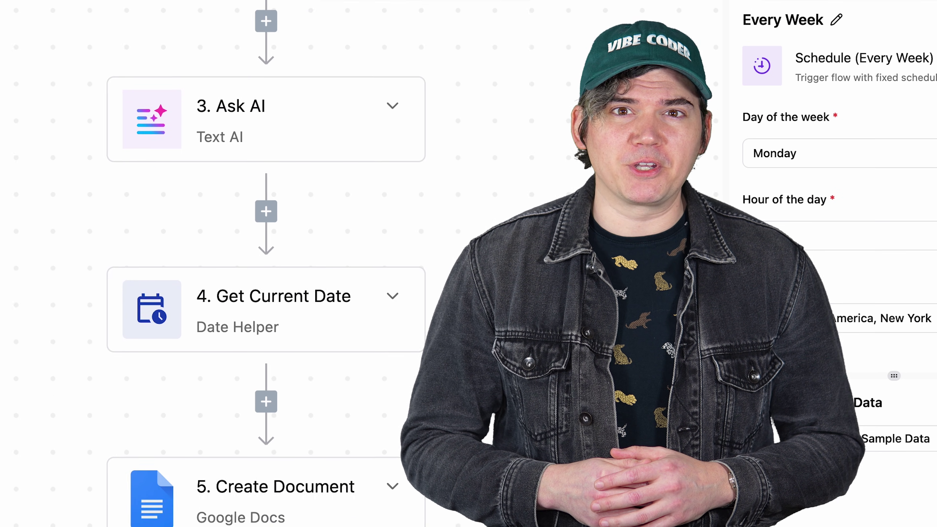
# Scroll down through the example flow in the editor.
pyautogui.scroll(-5, 266, 258)
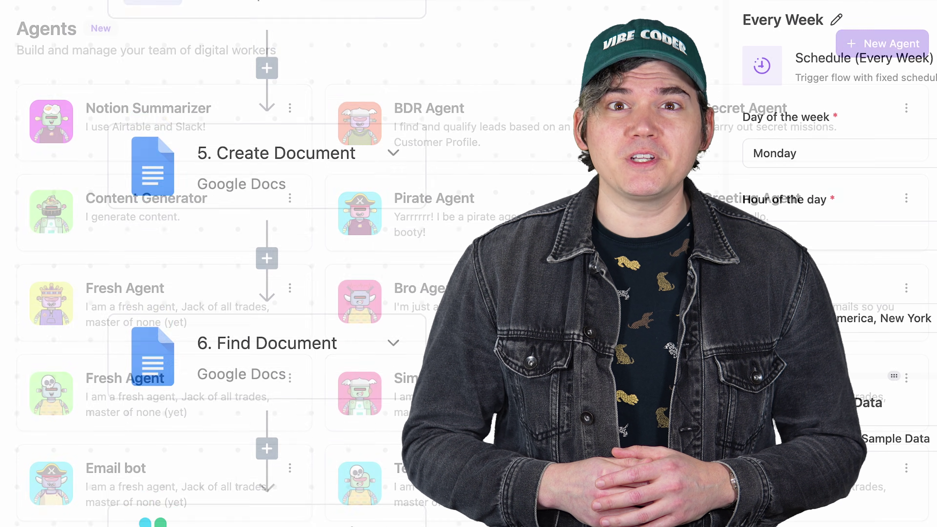
pyautogui.scroll(-10, 468, 263)
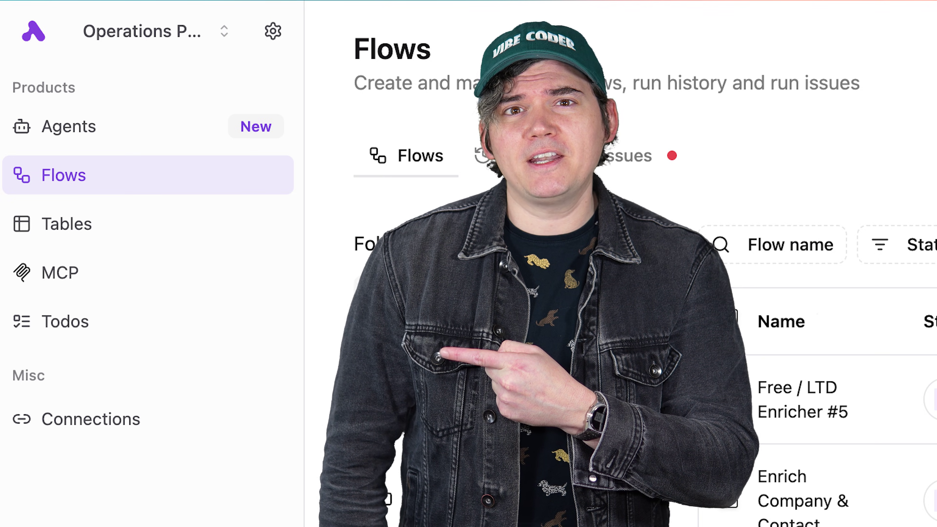
# Tour the Agents, Flows, Tables, MCP servers and Todos pages from the sidebar.
pyautogui.click(190, 138)
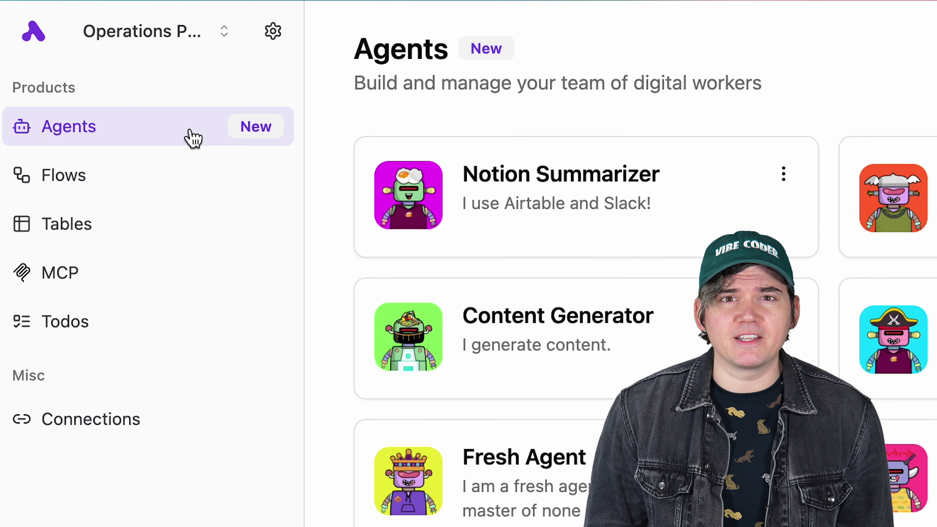
pyautogui.click(191, 188)
pyautogui.click(185, 240)
pyautogui.click(179, 275)
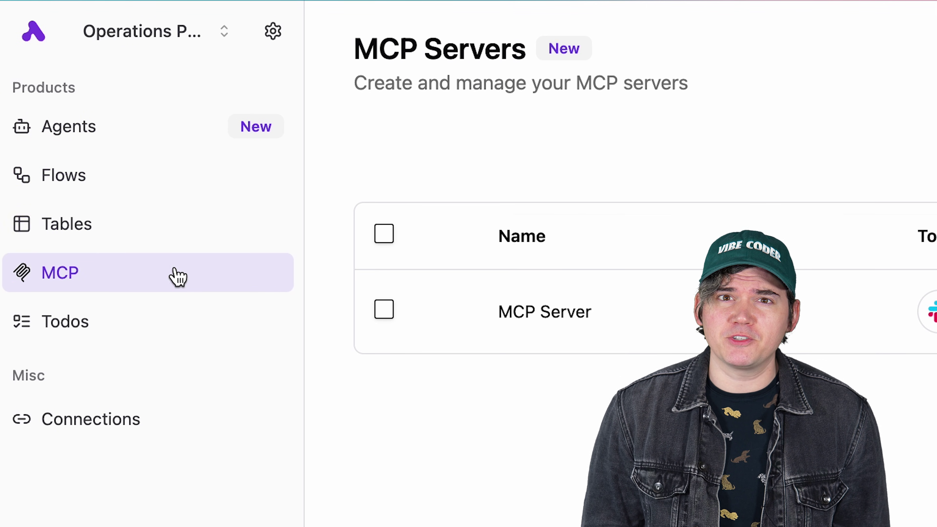
pyautogui.click(174, 339)
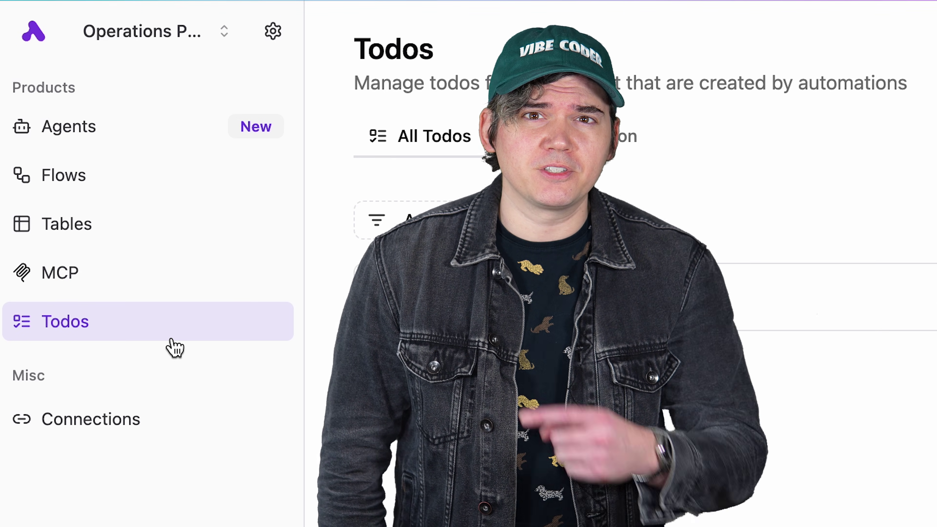
# Open the Connections page and scroll down the Pieces catalogue.
pyautogui.click(186, 423)
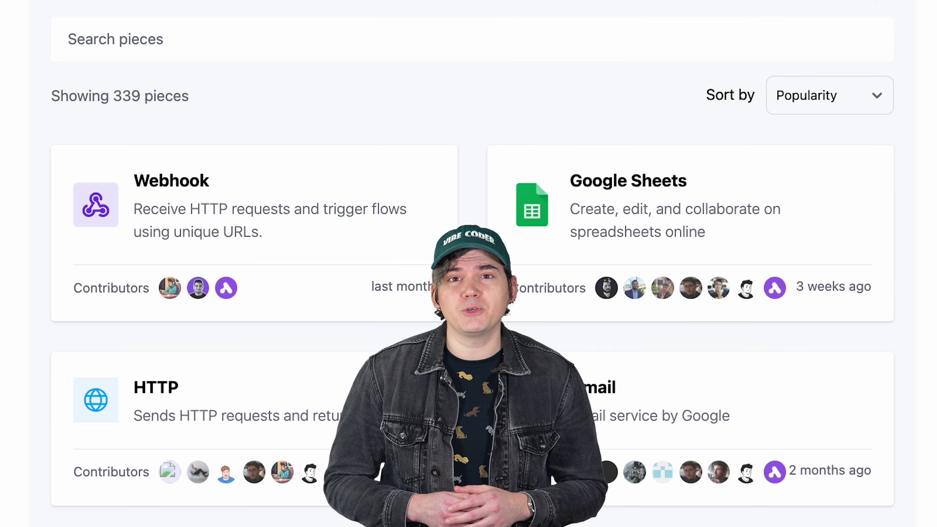
pyautogui.scroll(-20, 469, 263)
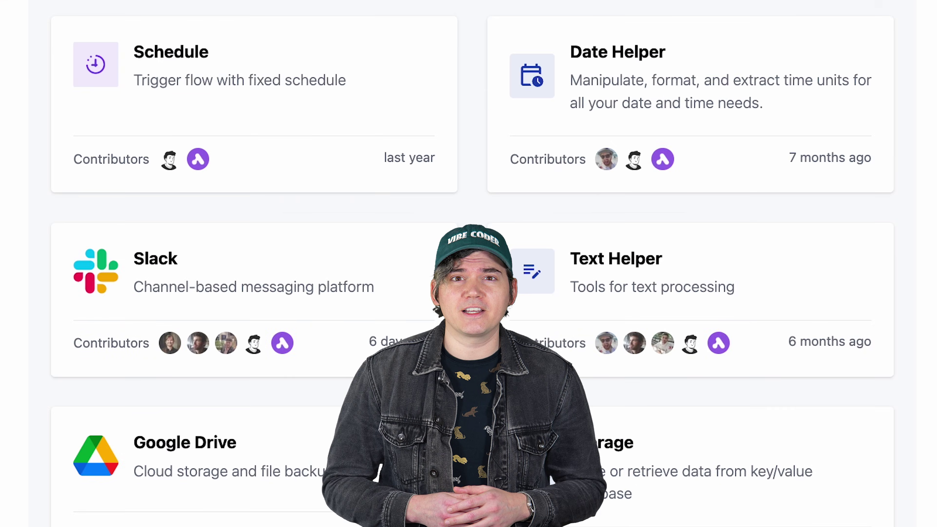
pyautogui.scroll(-20, 468, 264)
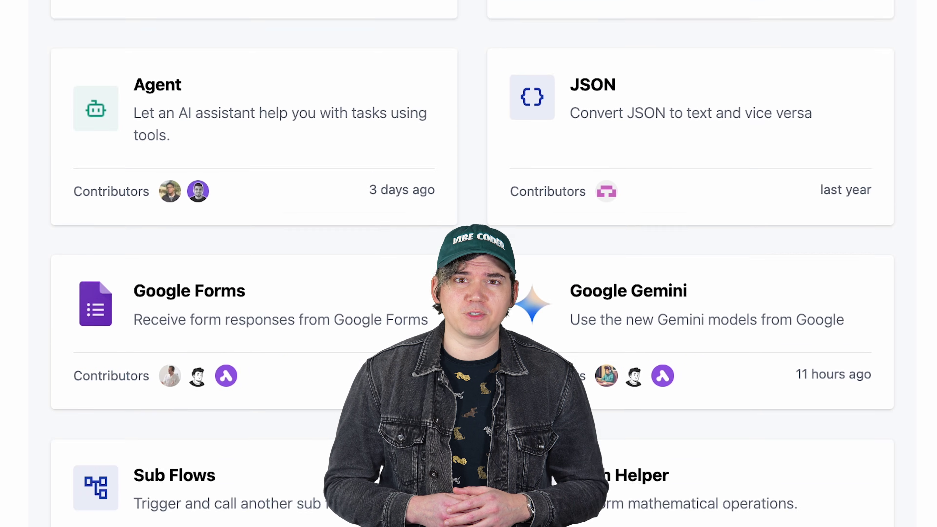
pyautogui.scroll(-20, 468, 263)
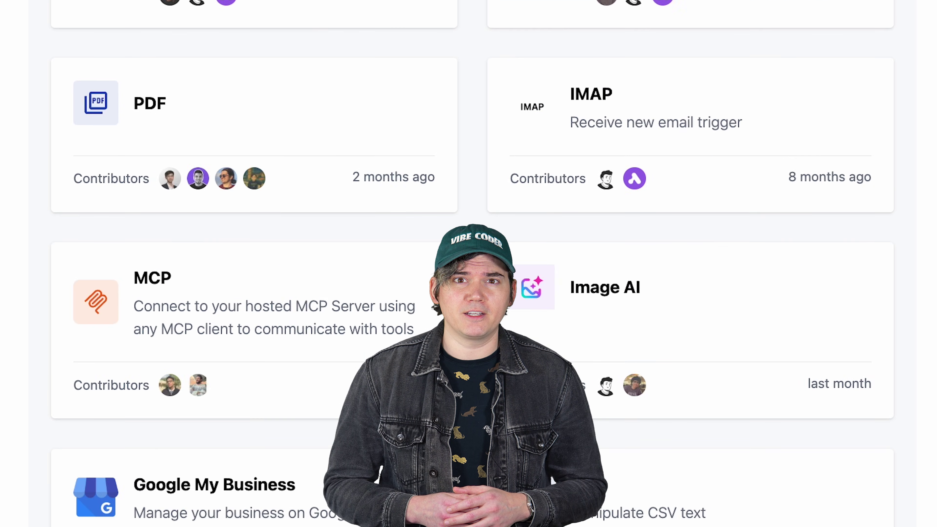
pyautogui.scroll(-2, 469, 263)
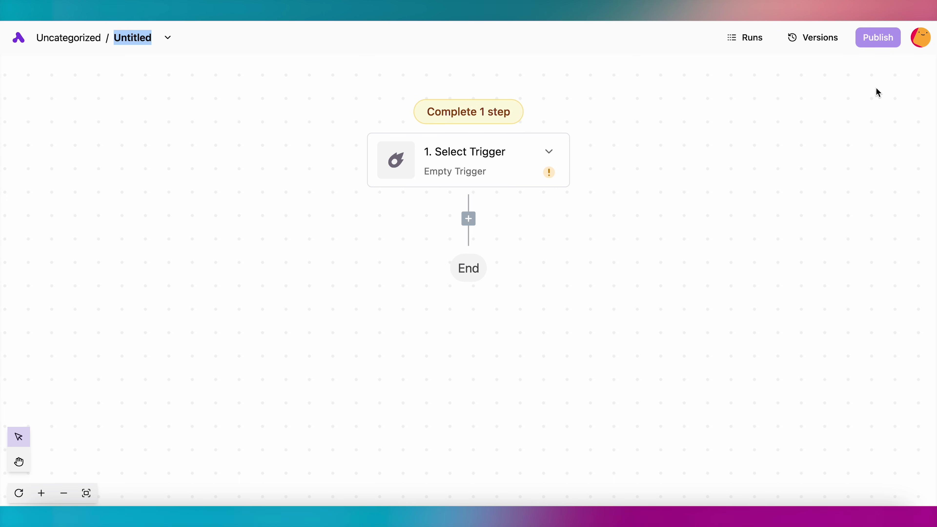
# Bring up the trigger choices for the empty 1. Select Trigger step.
pyautogui.click(547, 151)
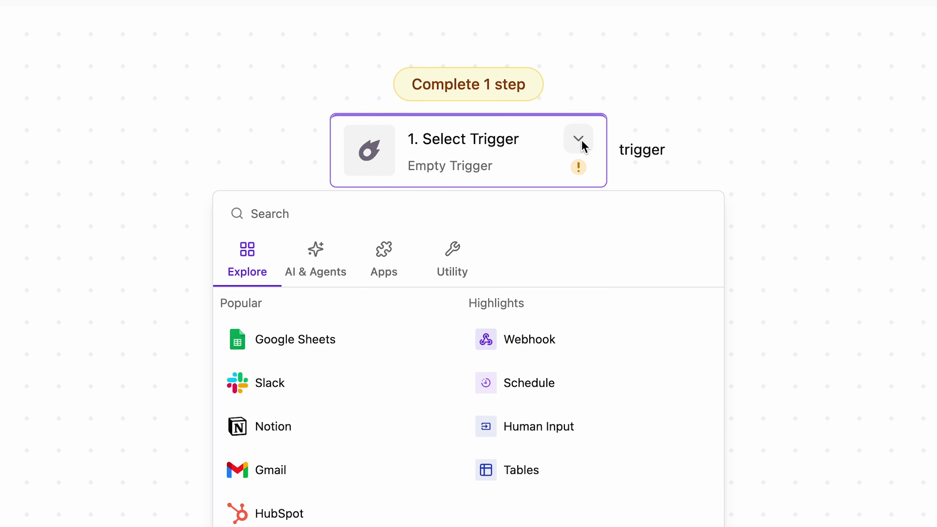
# Preview Schedule triggers, set Catch Webhook as the trigger, and submit the contact form.
pyautogui.click(549, 391)
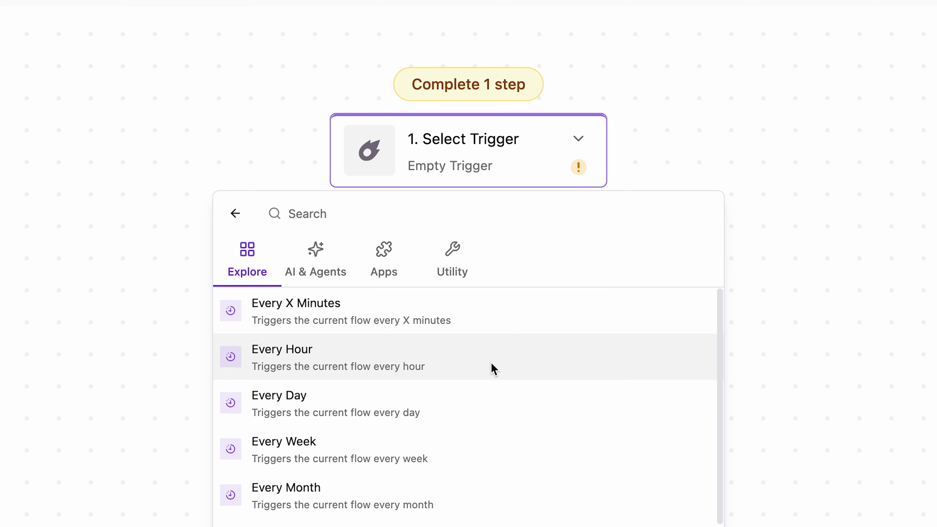
pyautogui.press('Escape')
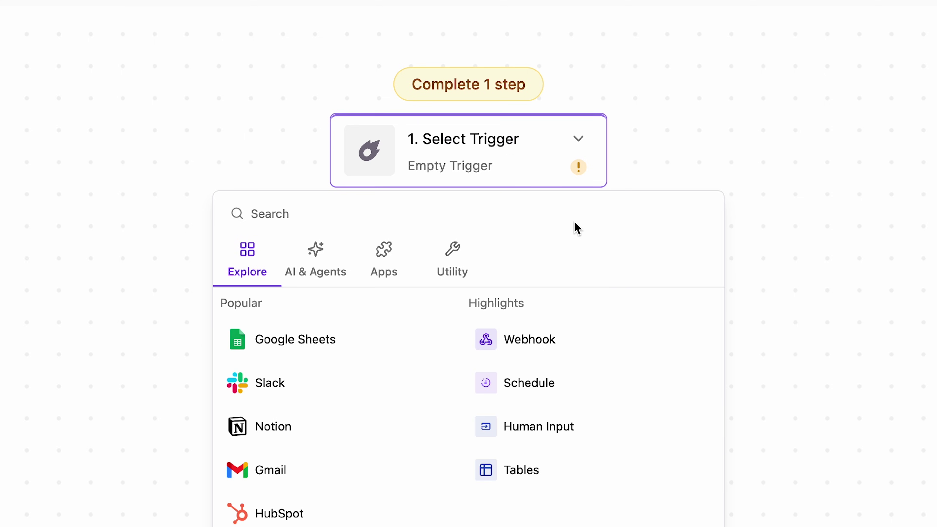
pyautogui.click(566, 343)
pyautogui.click(545, 334)
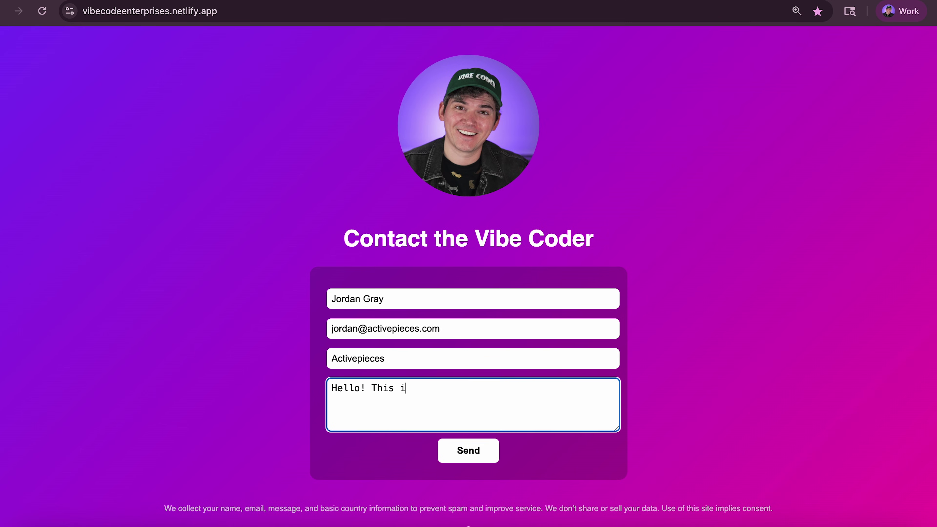
pyautogui.click(480, 454)
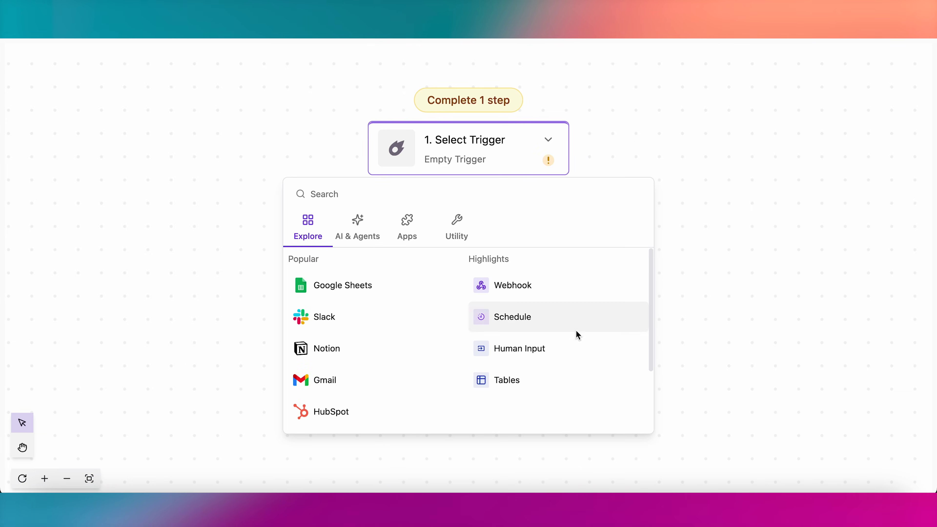
# Make Web Form the trigger with a Text field described 'Your Name', then submit a test.
pyautogui.click(566, 347)
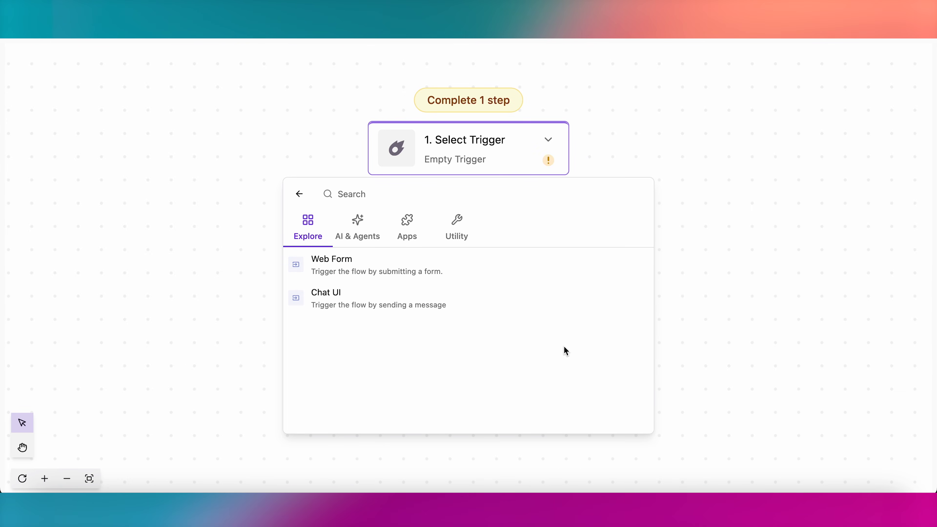
pyautogui.click(407, 265)
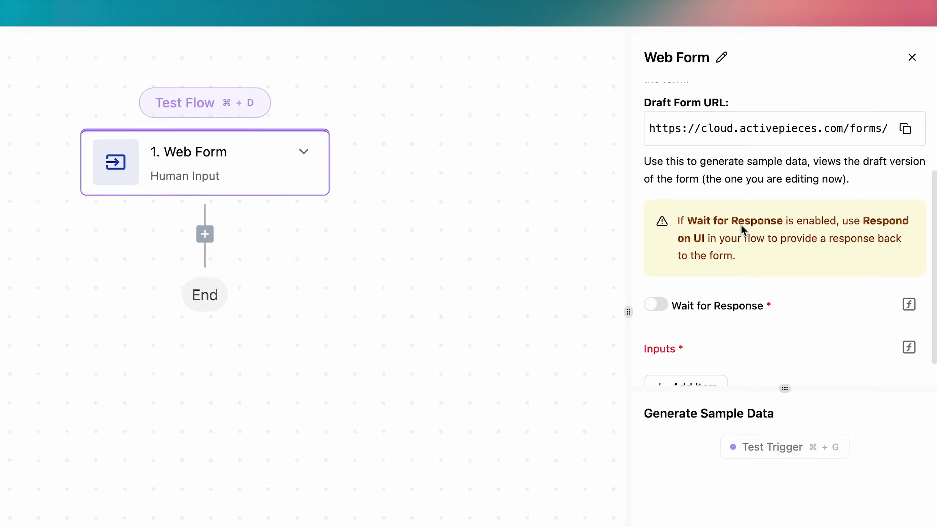
pyautogui.click(631, 457)
pyautogui.scroll(-5, 688, 442)
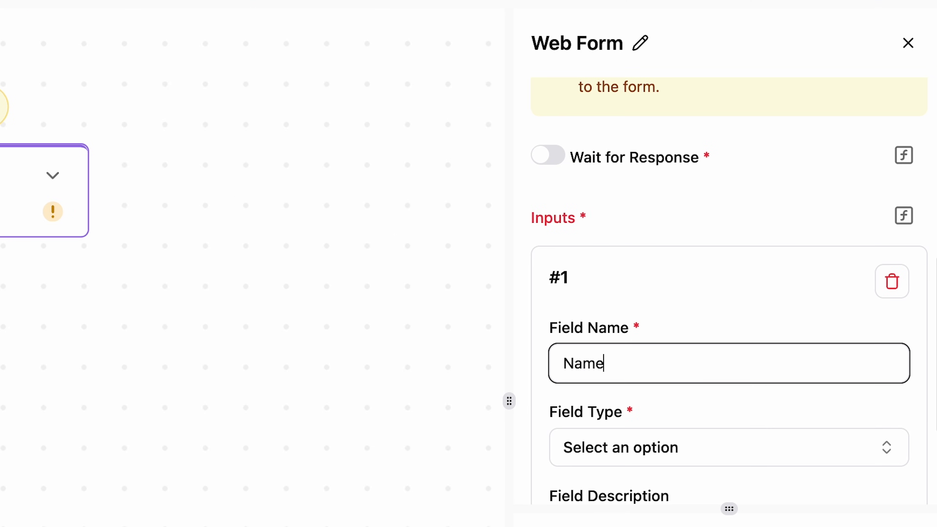
pyautogui.scroll(-3, 700, 355)
pyautogui.click(701, 356)
pyautogui.click(665, 457)
pyautogui.click(660, 436)
pyautogui.write('Your Name')
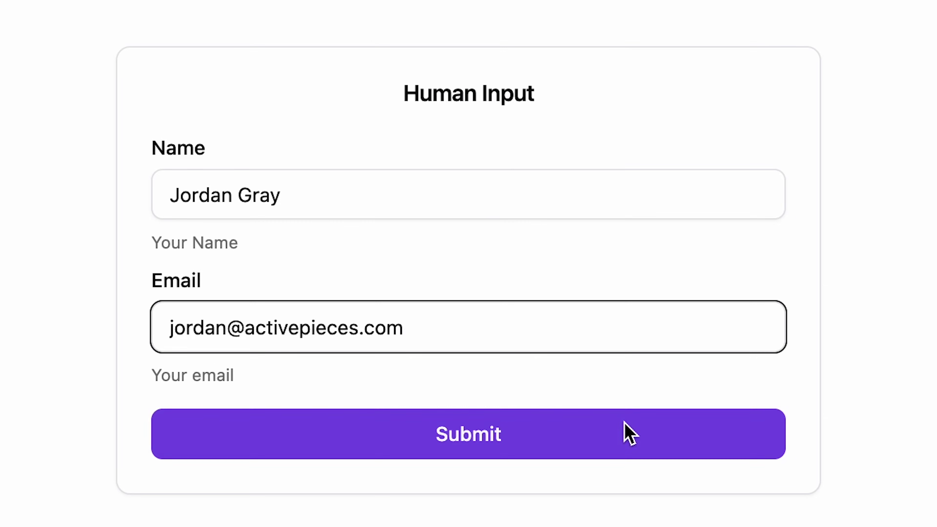
pyautogui.click(621, 434)
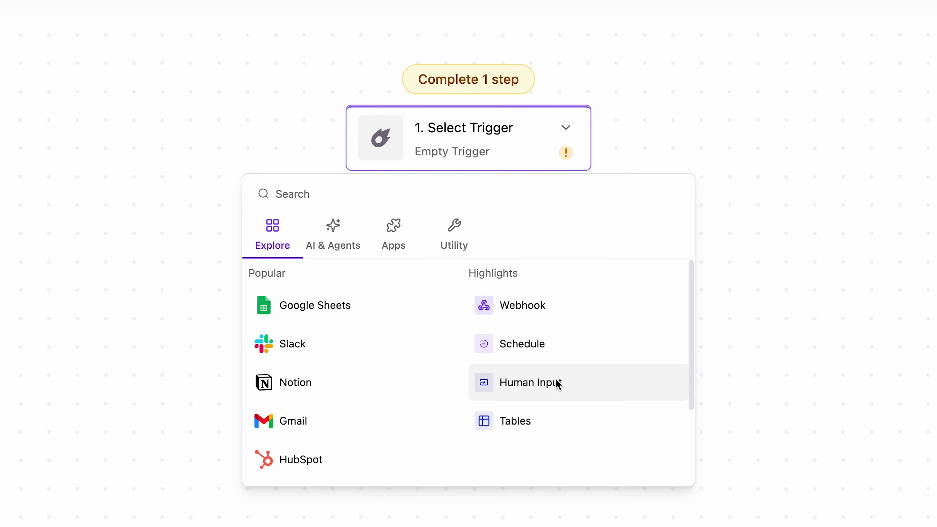
# Switch the trigger to Chat UI and add a Respond on UI step after it.
pyautogui.click(559, 383)
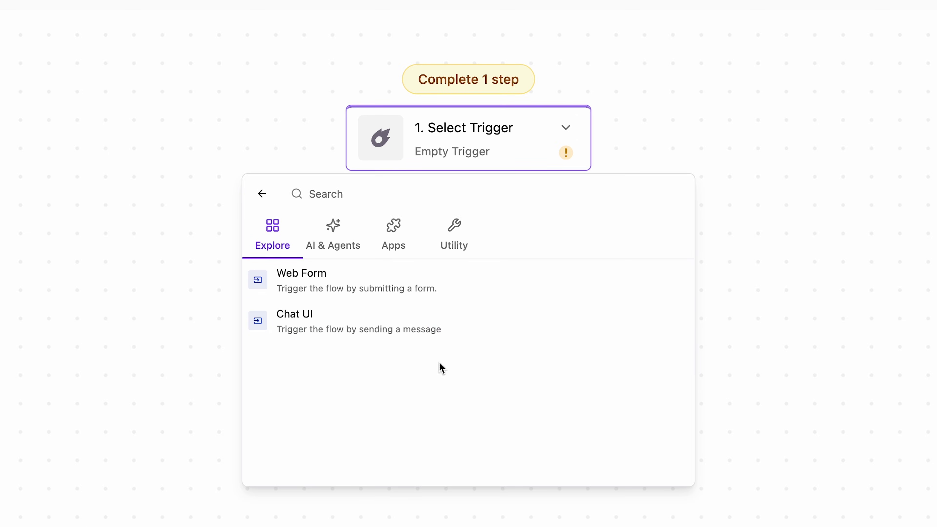
pyautogui.click(403, 330)
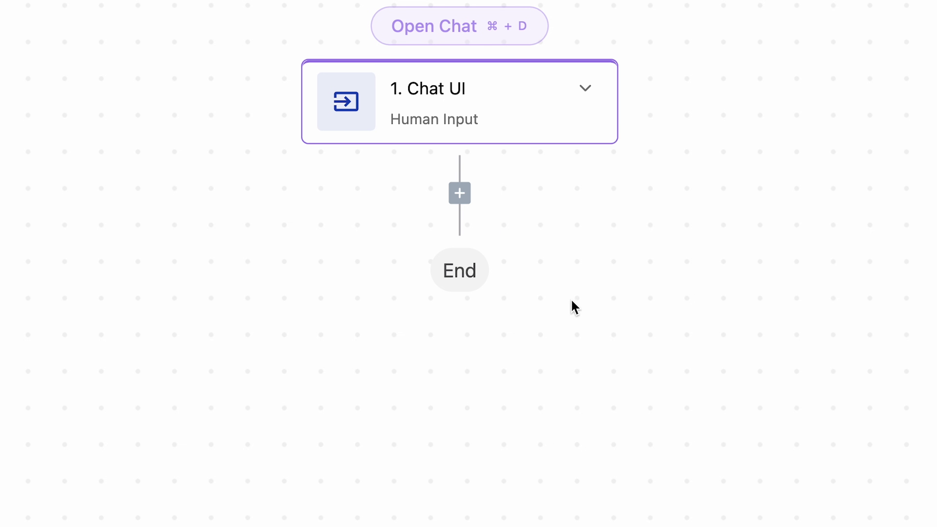
pyautogui.click(460, 193)
pyautogui.write('respond')
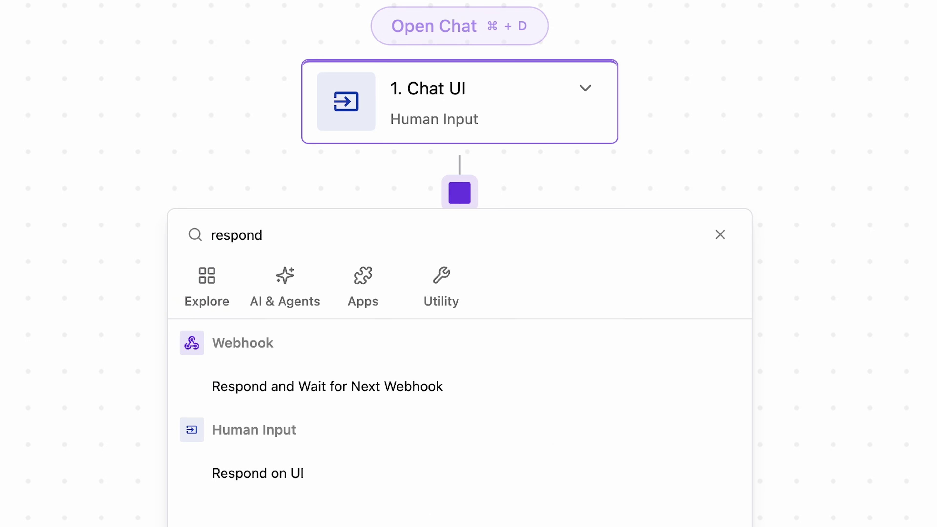
pyautogui.click(307, 487)
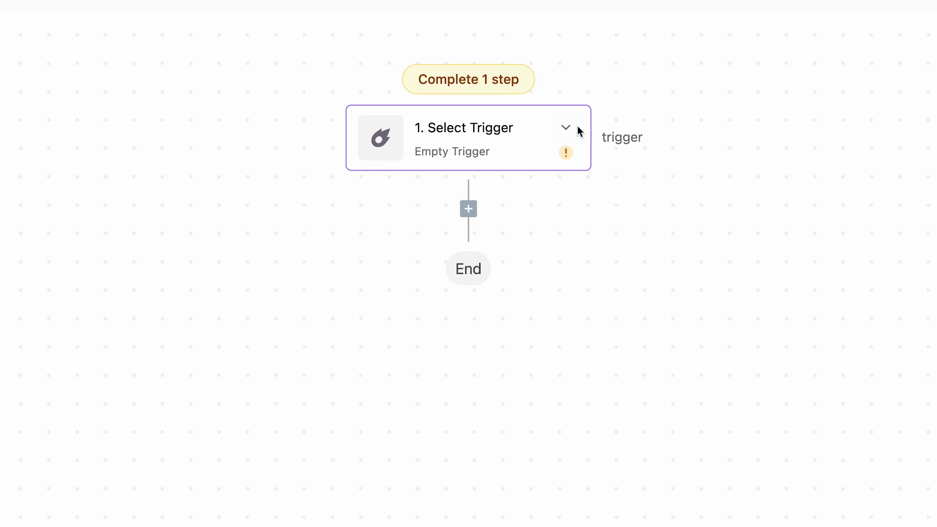
# Set Gmail's New Email as the trigger, then scroll through other apps' triggers.
pyautogui.click(570, 130)
pyautogui.click(394, 236)
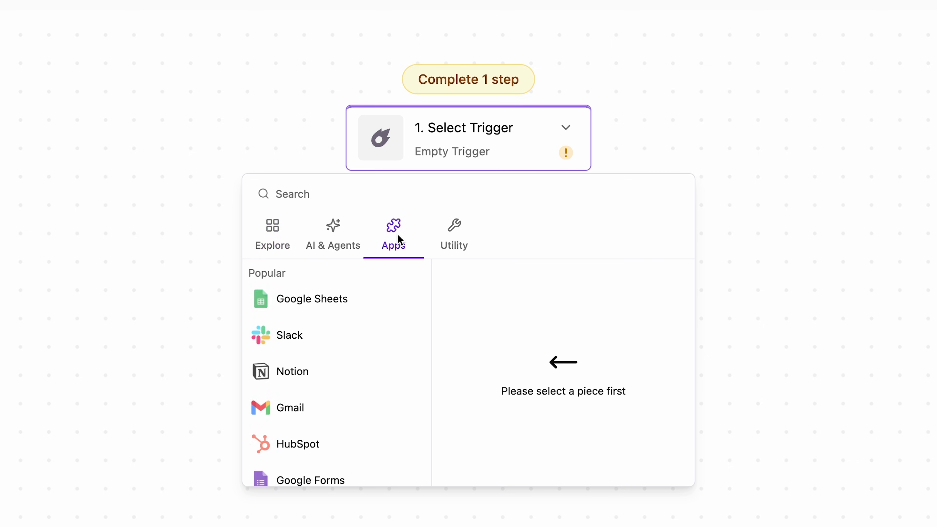
pyautogui.moveTo(358, 409)
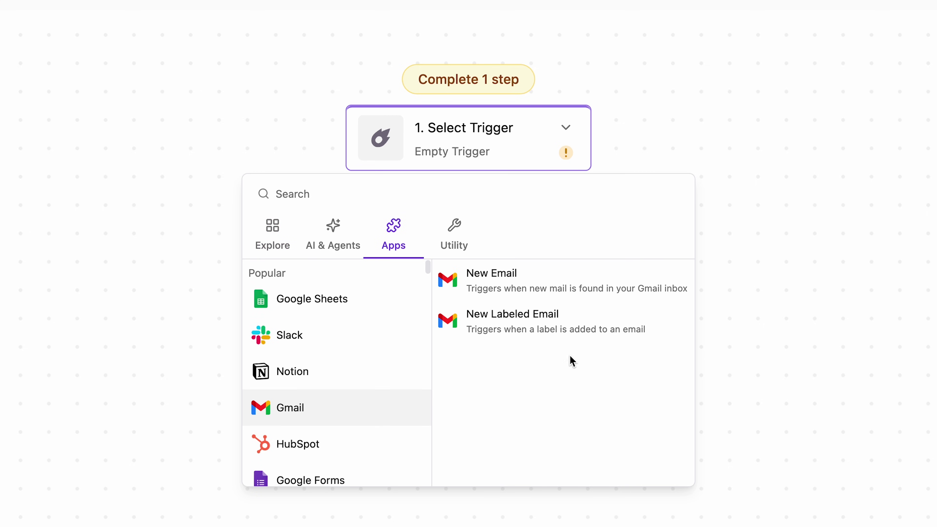
pyautogui.click(581, 287)
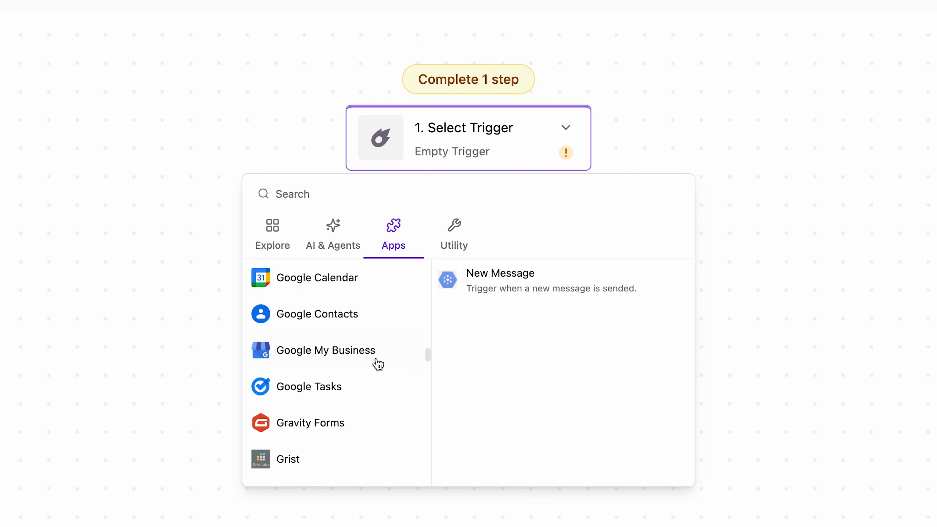
pyautogui.scroll(-15, 378, 365)
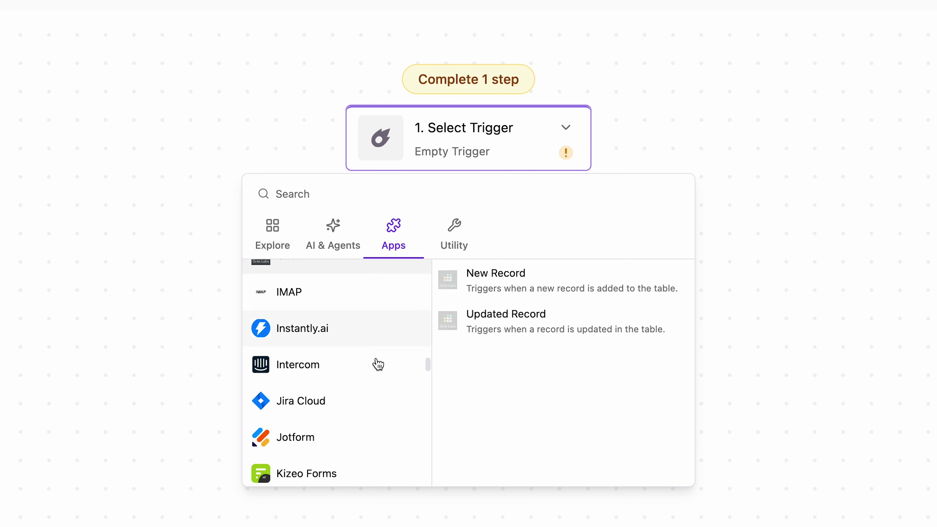
pyautogui.scroll(-15, 379, 364)
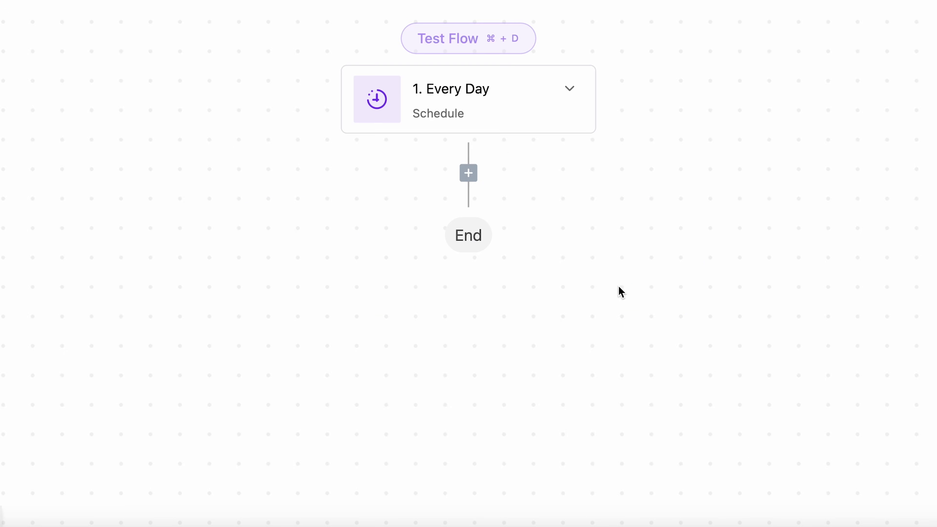
# Add a Gmail Send Email step after the Every Day schedule.
pyautogui.click(468, 174)
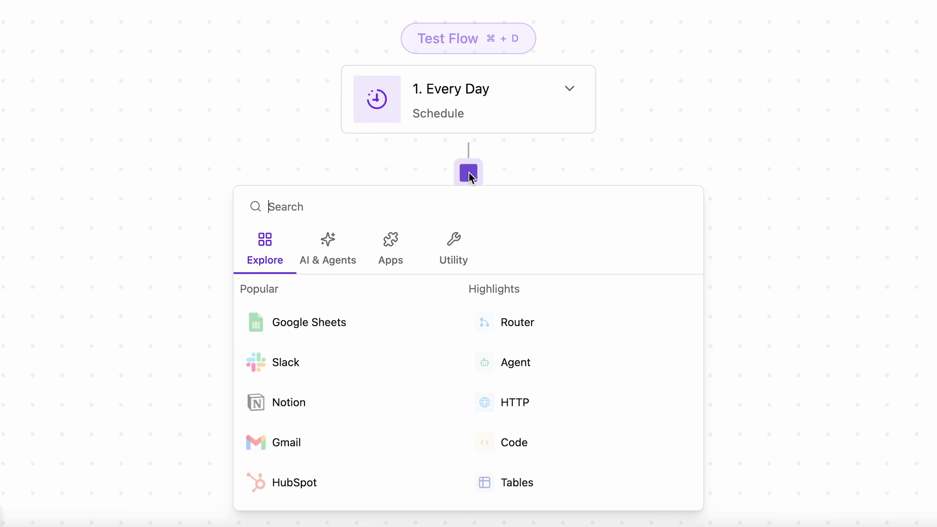
pyautogui.click(333, 247)
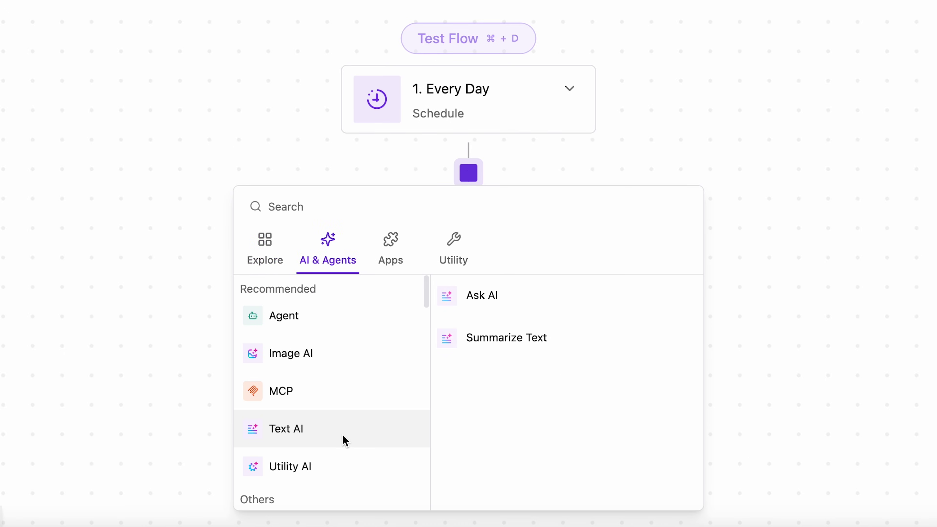
pyautogui.click(394, 246)
pyautogui.scroll(-1, 367, 408)
pyautogui.scroll(-1, 368, 409)
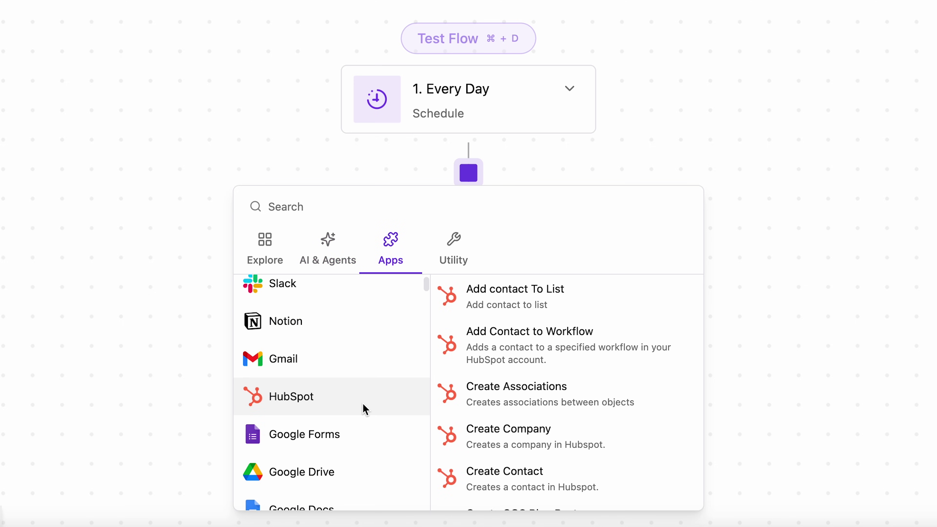
pyautogui.click(363, 359)
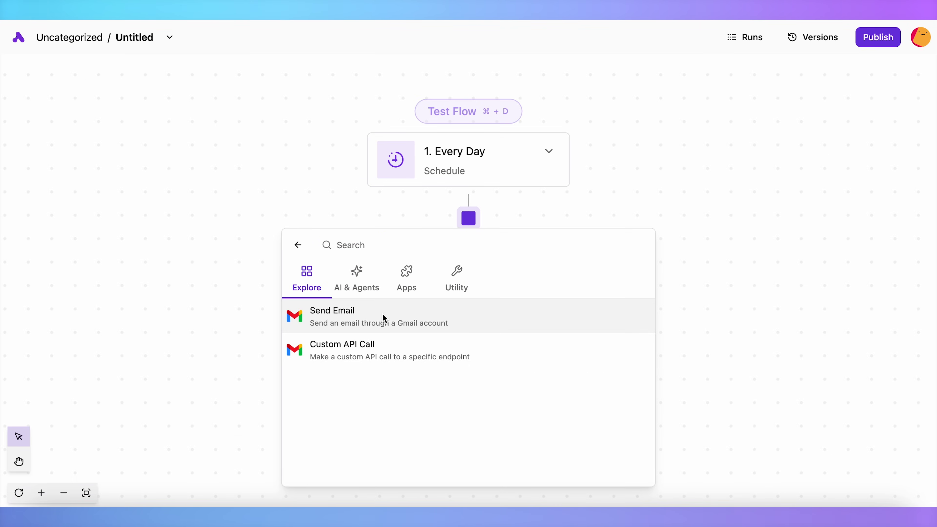
pyautogui.click(360, 296)
# Create a Gmail connection via Google sign-in and from the project's Connections page.
pyautogui.click(800, 169)
pyautogui.click(790, 202)
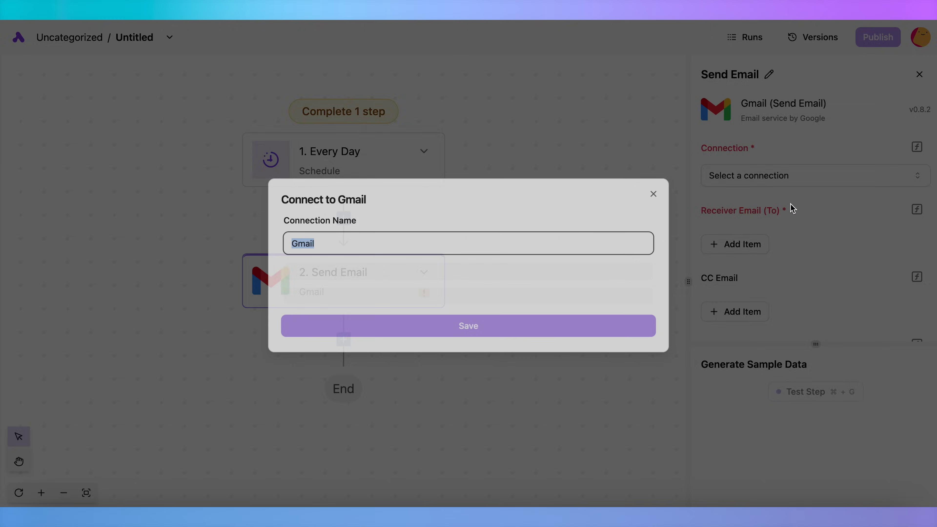
pyautogui.click(619, 267)
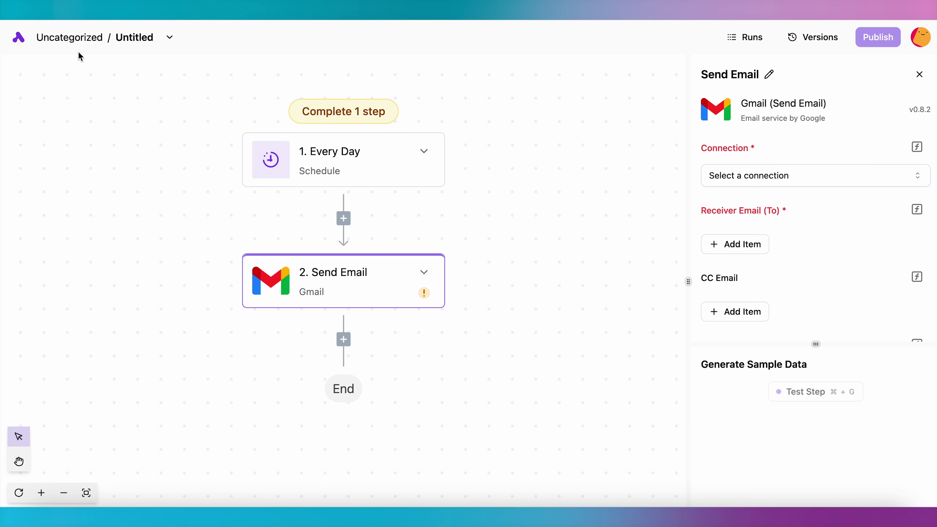
pyautogui.click(18, 37)
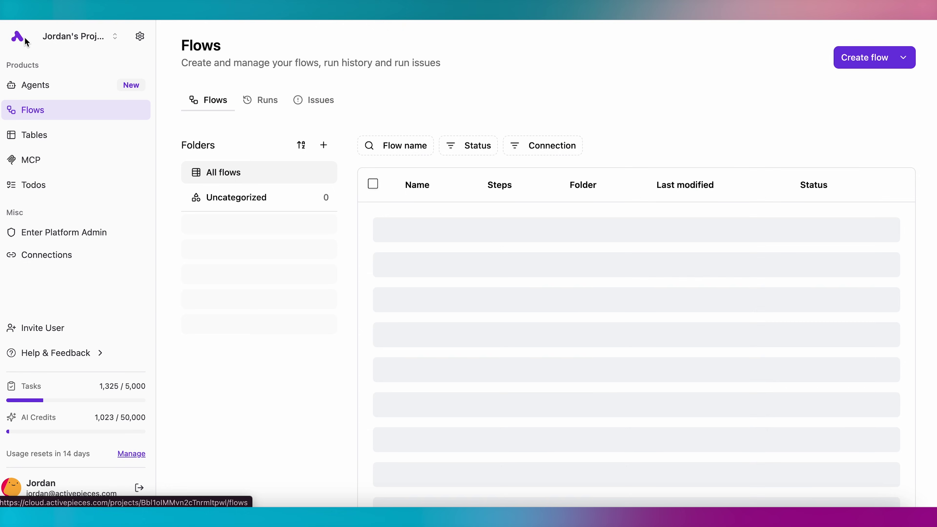
pyautogui.click(70, 255)
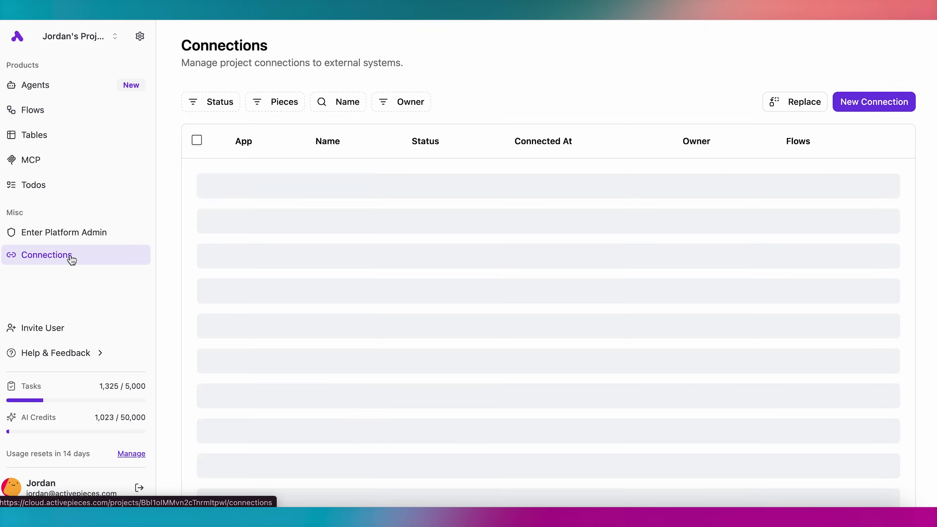
pyautogui.click(875, 105)
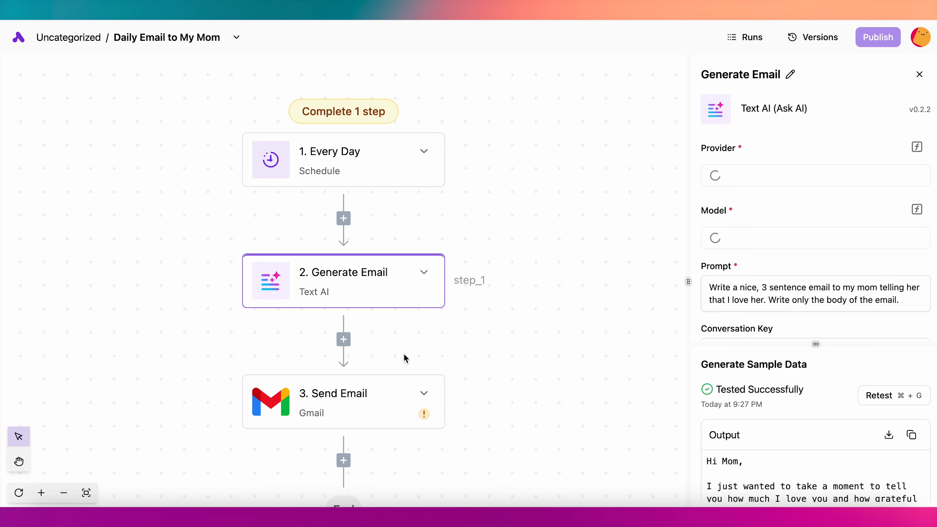
pyautogui.click(392, 401)
# Fill the Send Email Body with the 2. Generate Email step's output.
pyautogui.scroll(-8, 801, 313)
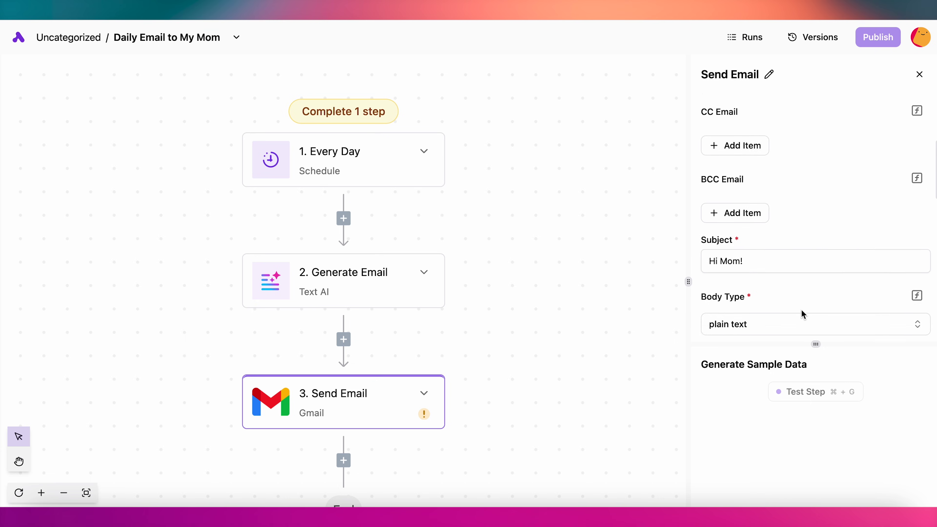
pyautogui.click(778, 253)
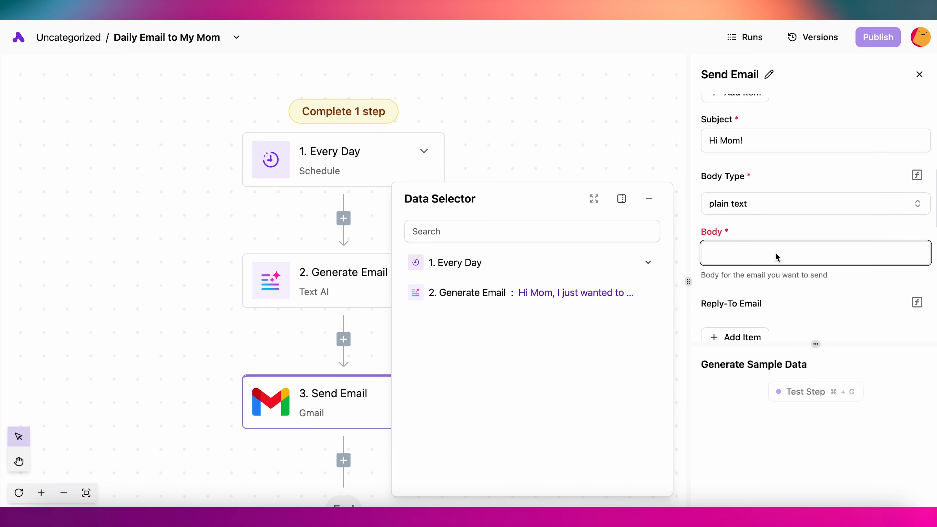
pyautogui.click(654, 295)
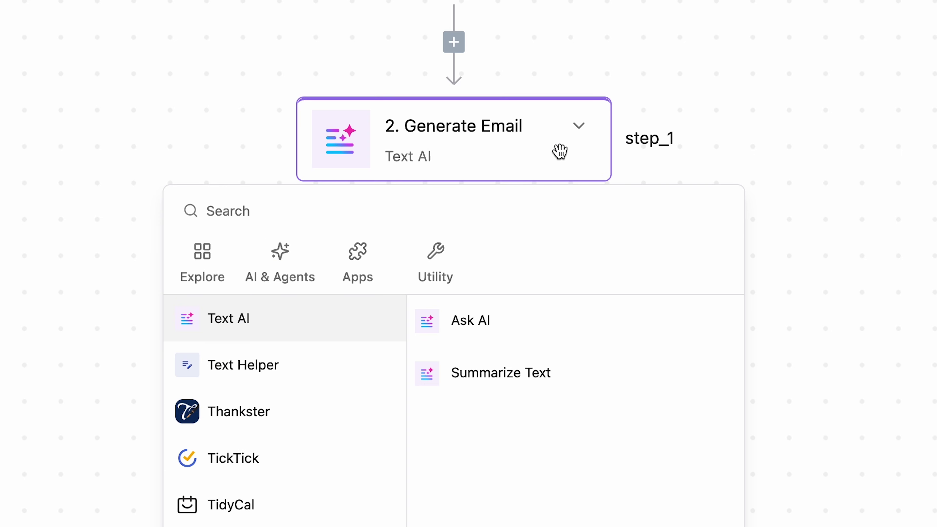
# Make step 2 an Ask AI action using OpenAI's GPT-4o, and copy an OpenAI API key.
pyautogui.click(536, 324)
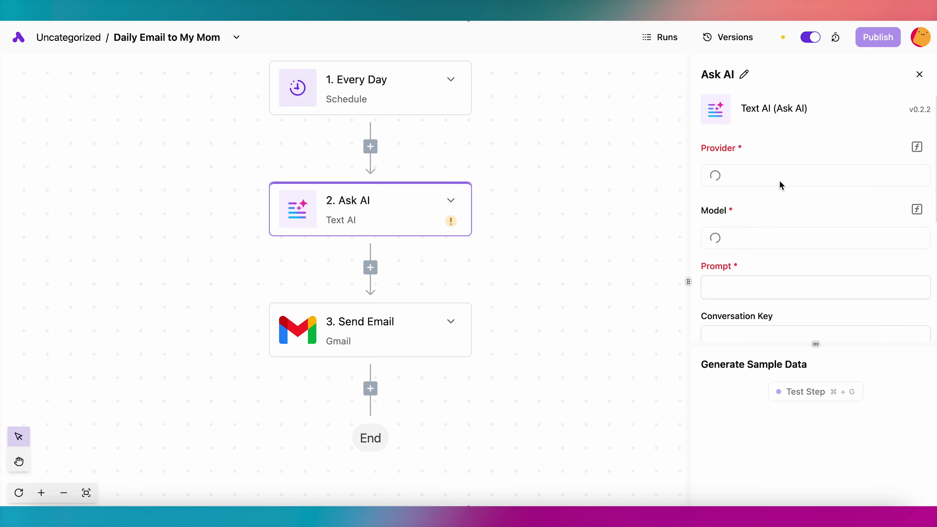
pyautogui.click(780, 182)
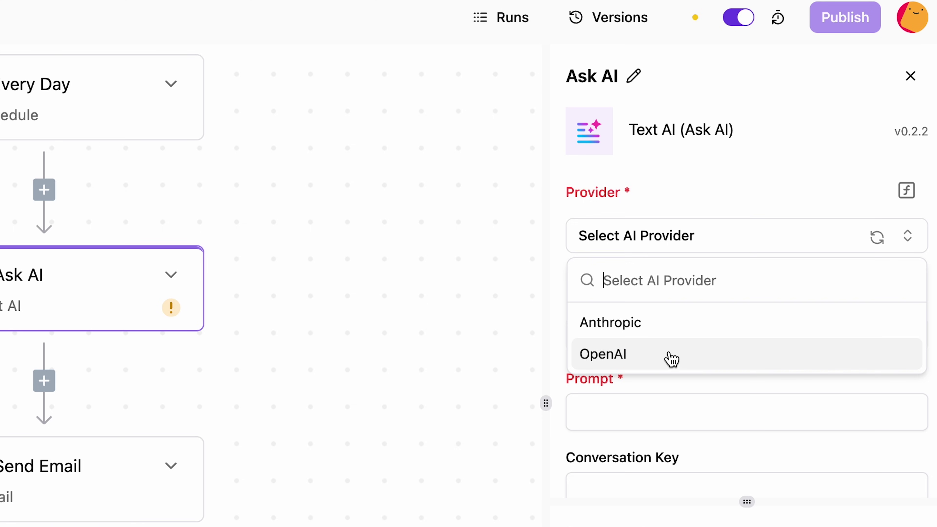
pyautogui.click(672, 359)
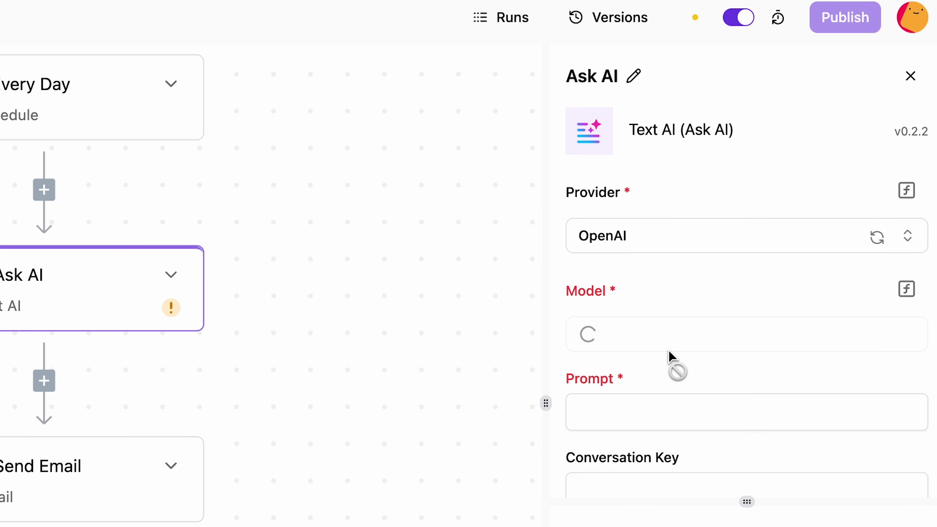
pyautogui.click(699, 341)
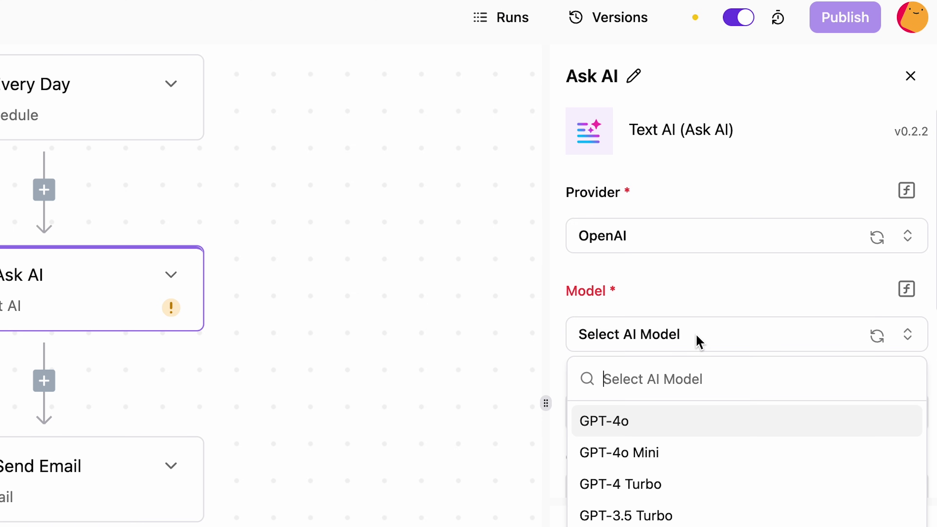
pyautogui.click(673, 432)
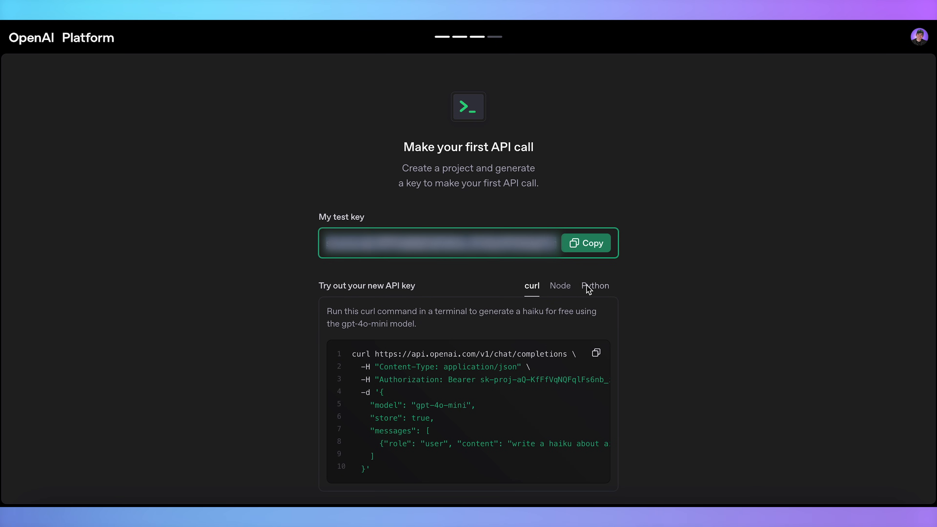
pyautogui.click(590, 244)
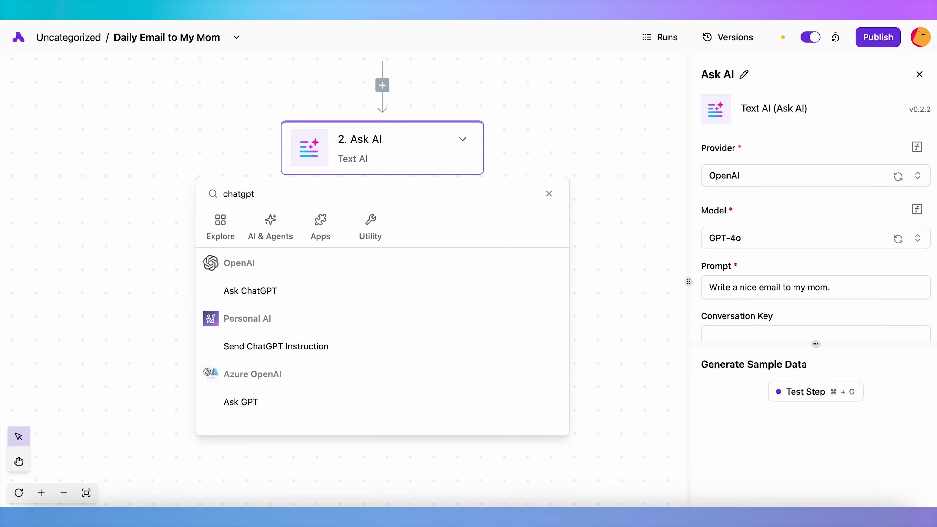
# Swap step 2 to Ask ChatGPT and save a new OpenAI connection with the pasted API key.
pyautogui.click(291, 295)
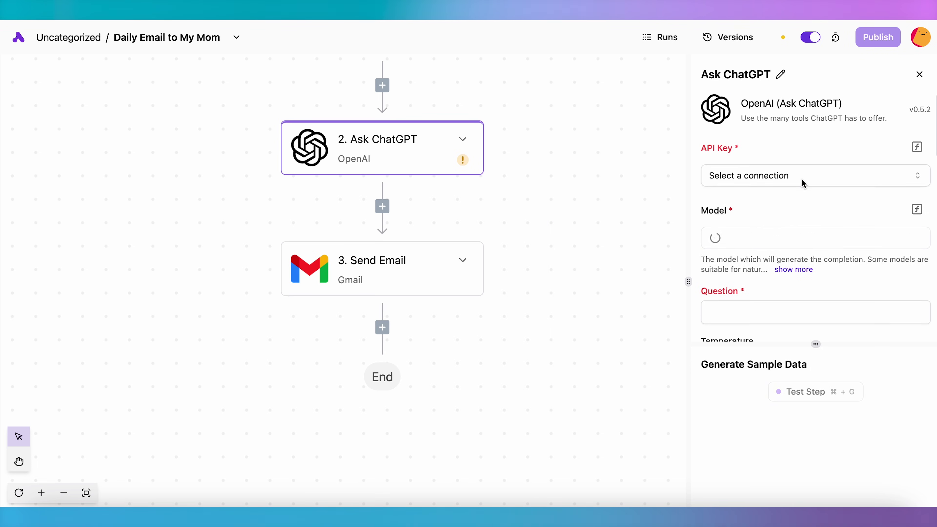
pyautogui.click(803, 181)
pyautogui.click(796, 203)
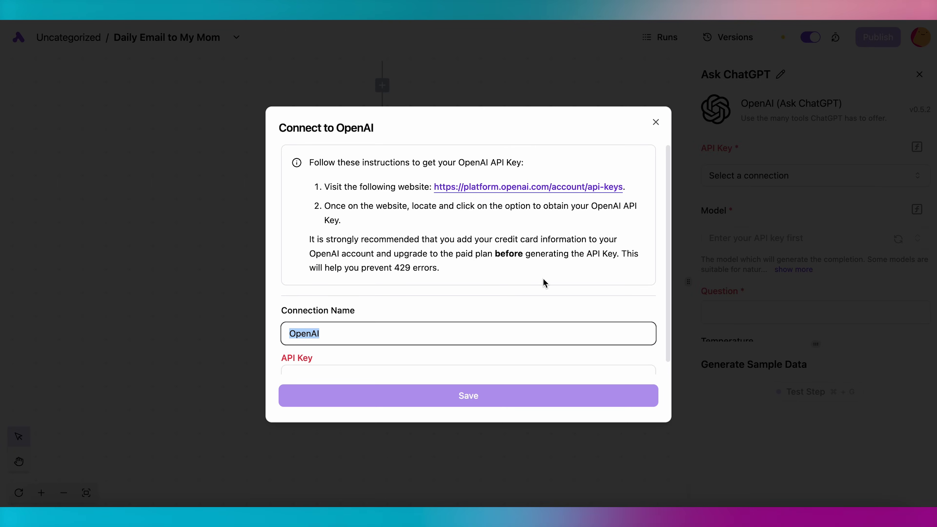
pyautogui.scroll(-1, 458, 334)
pyautogui.click(429, 364)
pyautogui.press('super+v')
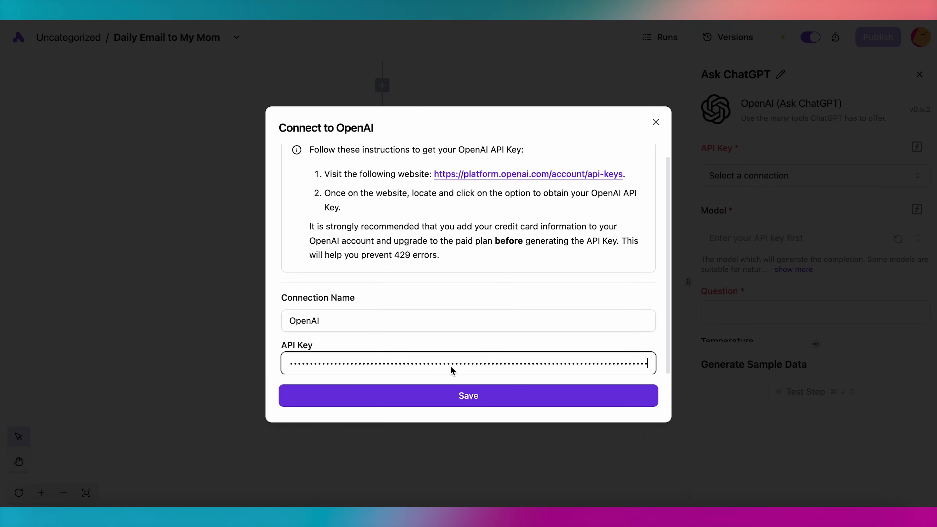
pyautogui.click(473, 402)
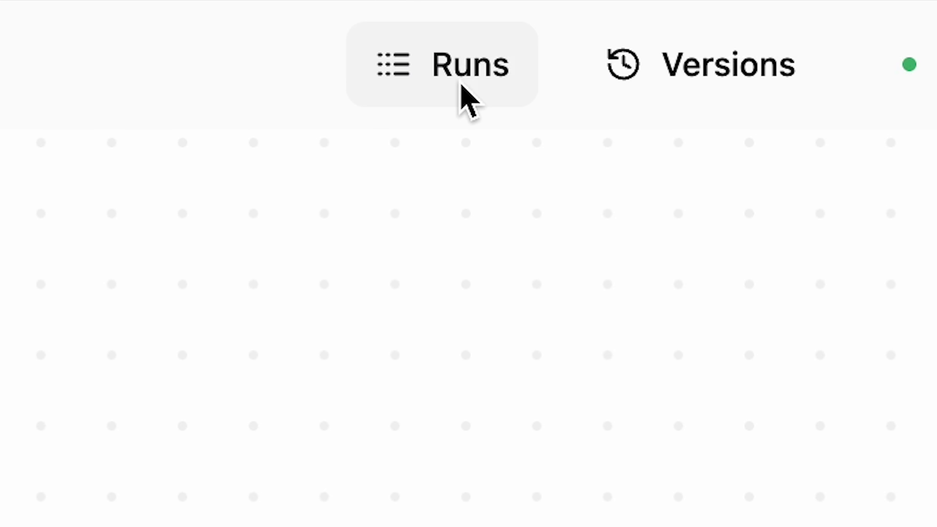
# Inspect the 9:43 PM run's Pull items from queue step, then begin the Scheduling Agent instructions.
pyautogui.click(461, 85)
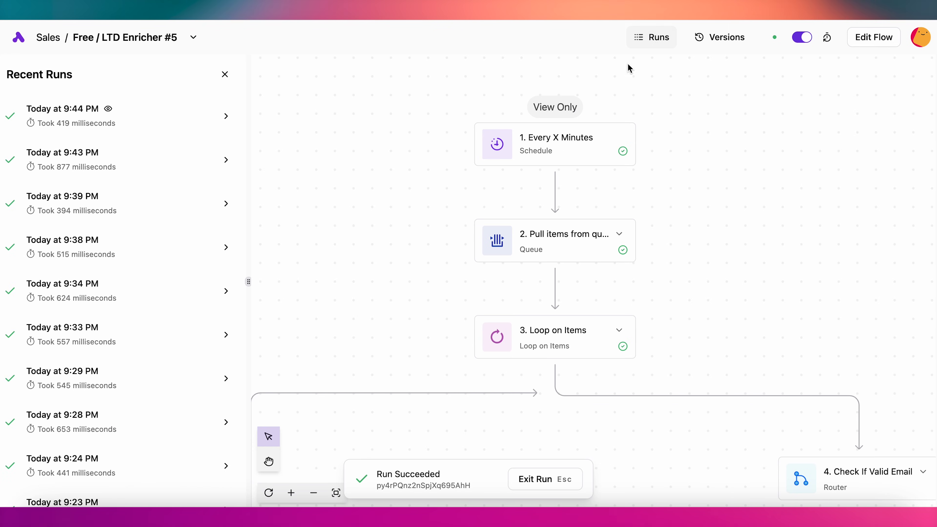
pyautogui.click(187, 171)
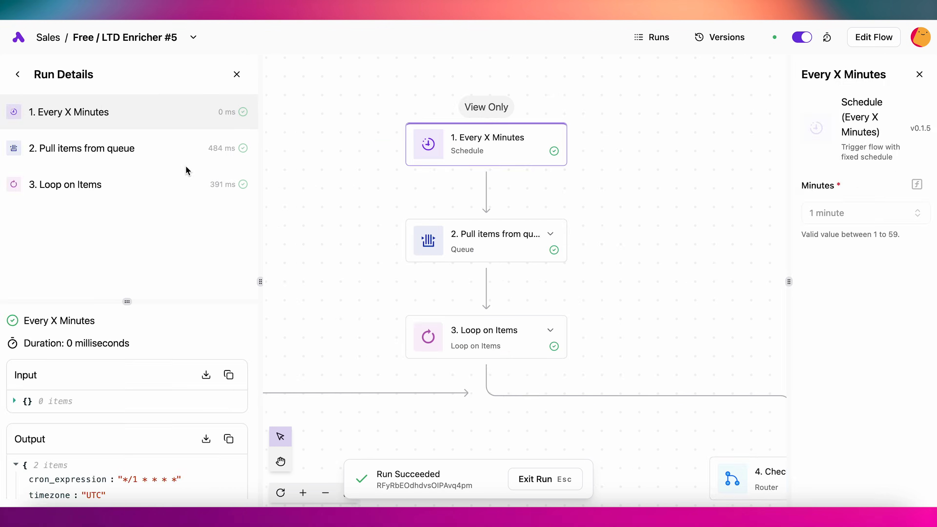
pyautogui.click(160, 156)
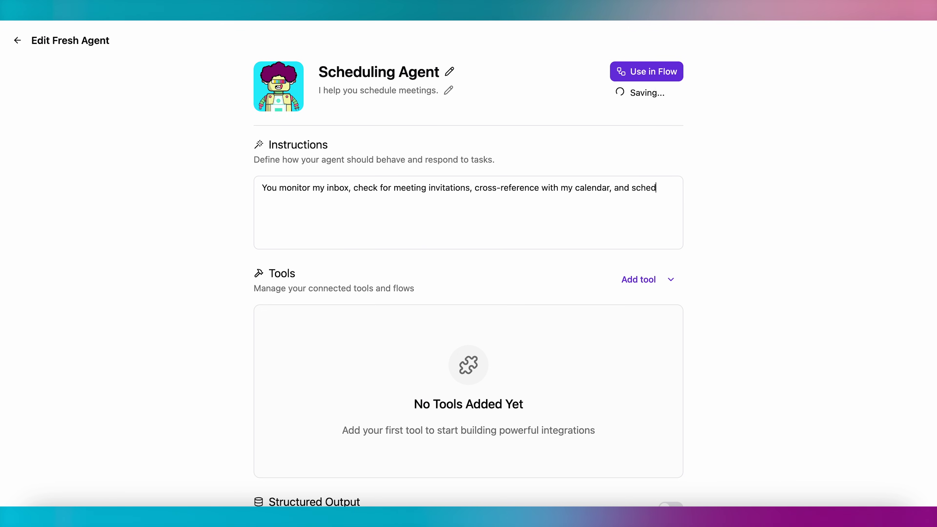
pyautogui.write('ule meetings at convenient times.')
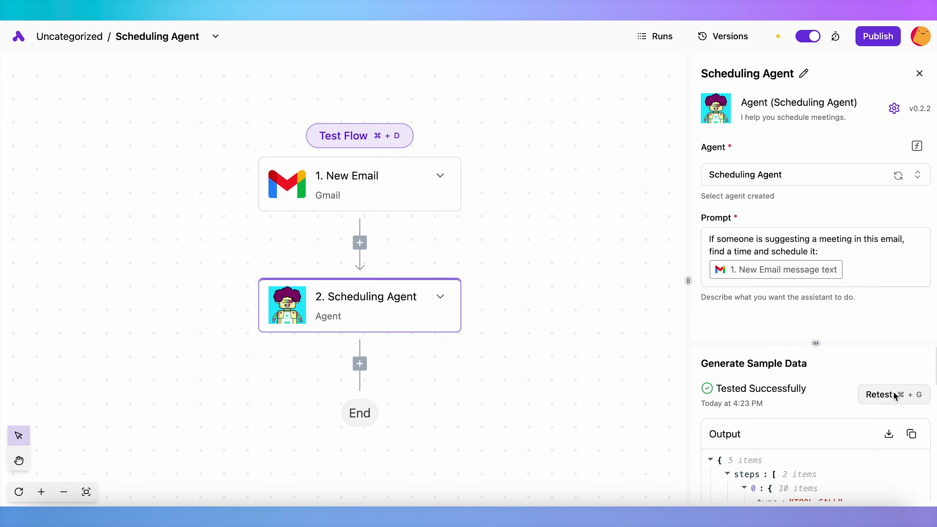
# Retest the Scheduling Agent step in the Gmail-triggered flow.
pyautogui.click(895, 395)
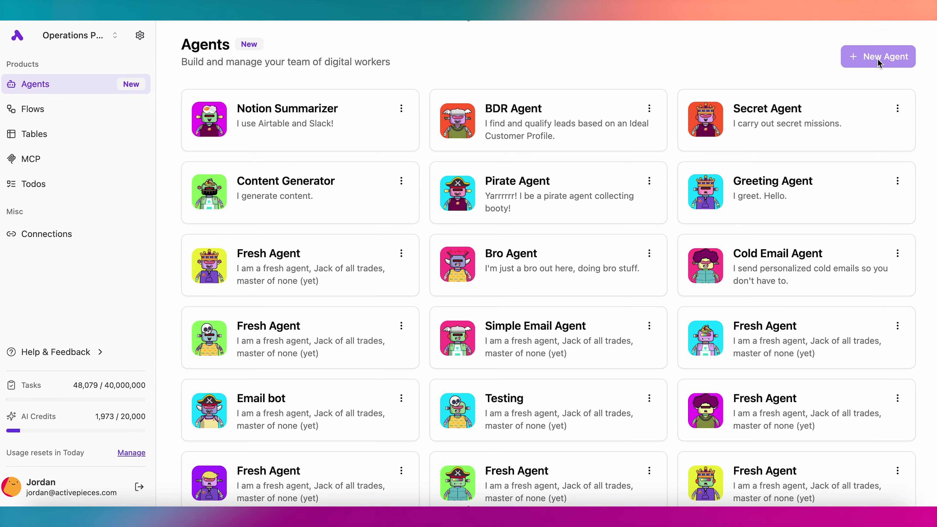
# Create a new agent named Email and paste its inbox-triage instructions.
pyautogui.click(887, 58)
pyautogui.click(360, 72)
pyautogui.write('Email Assistant')
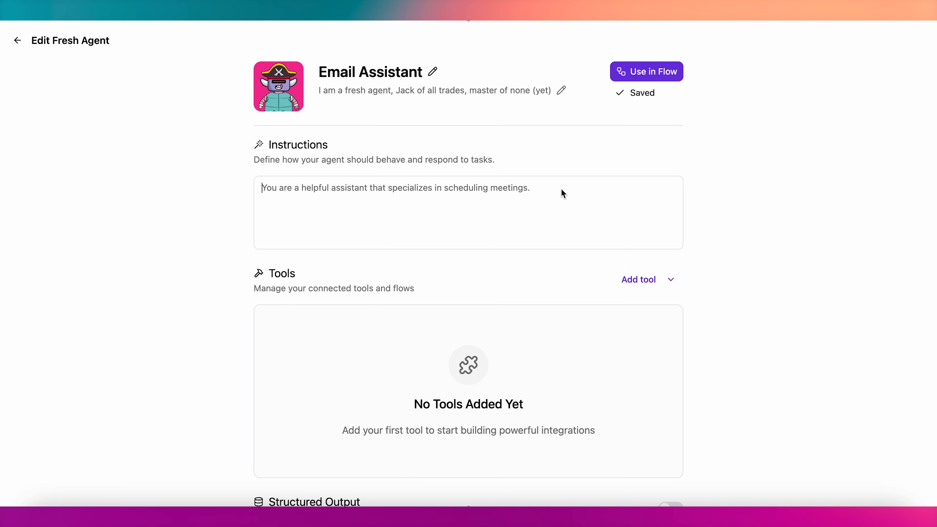
pyautogui.press('super+v')
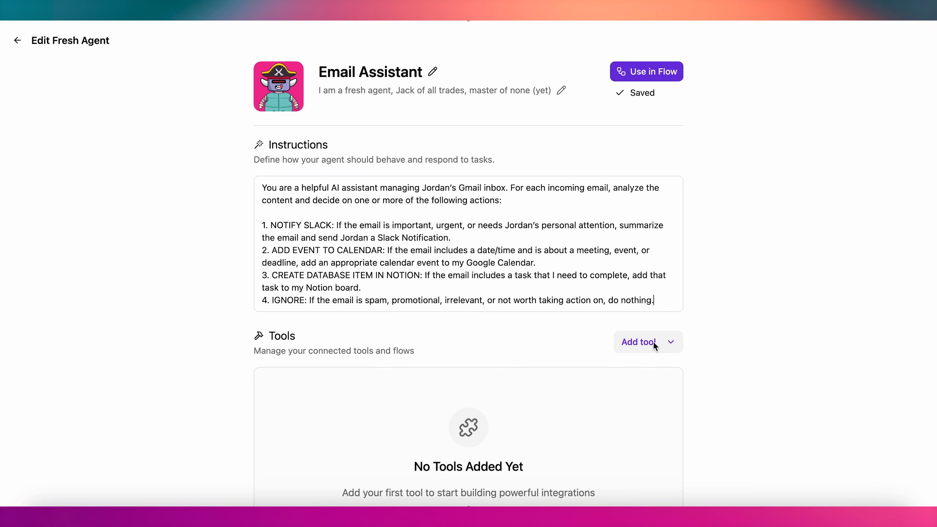
# Give the agent Gmail tools using the Gmail account connection.
pyautogui.click(653, 342)
pyautogui.click(656, 368)
pyautogui.write('Gmail')
pyautogui.click(322, 195)
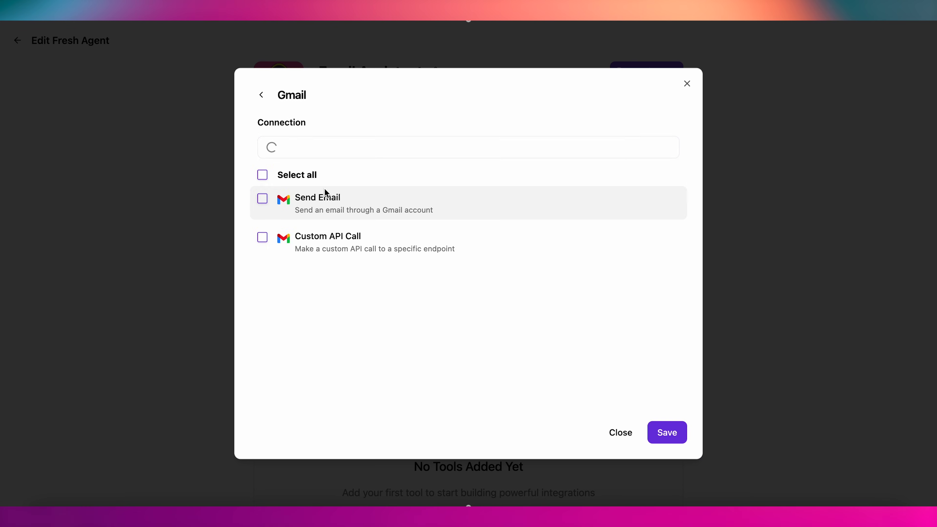
pyautogui.click(316, 147)
pyautogui.click(315, 282)
pyautogui.click(660, 431)
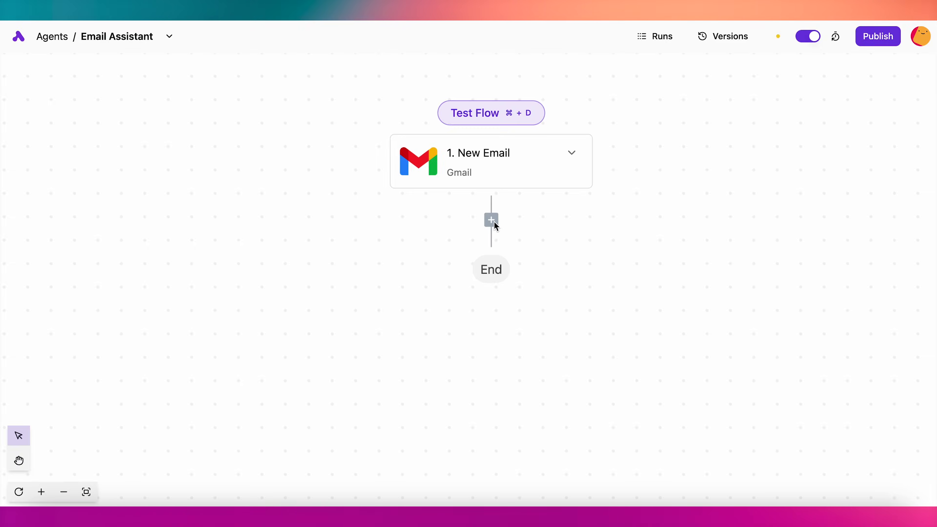
pyautogui.click(491, 219)
# Add Email Assistant as step 2 with prompt 'Look at this email and decide what to do:' plus the email message.
pyautogui.click(384, 275)
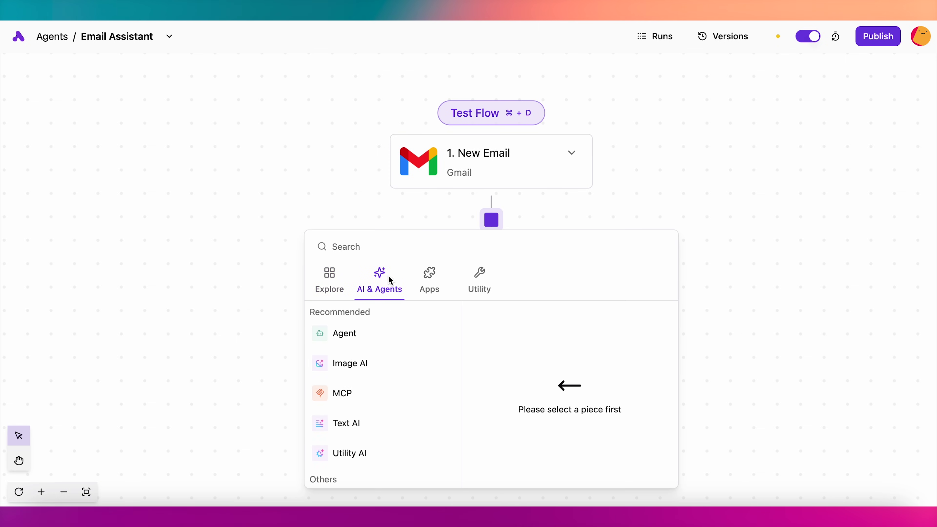
pyautogui.moveTo(385, 335)
pyautogui.scroll(-5, 555, 399)
pyautogui.scroll(-3, 555, 408)
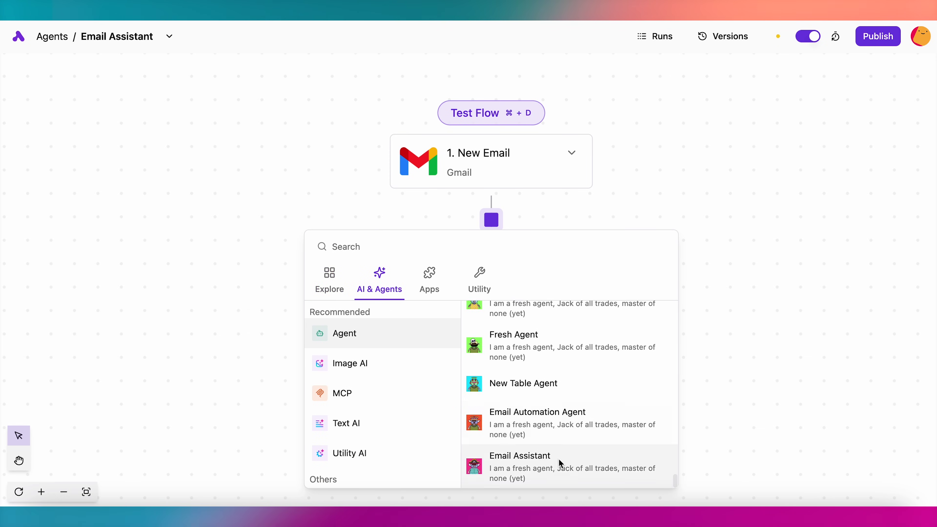
pyautogui.click(558, 462)
pyautogui.click(750, 251)
pyautogui.write('Look at this email and decide what to do:')
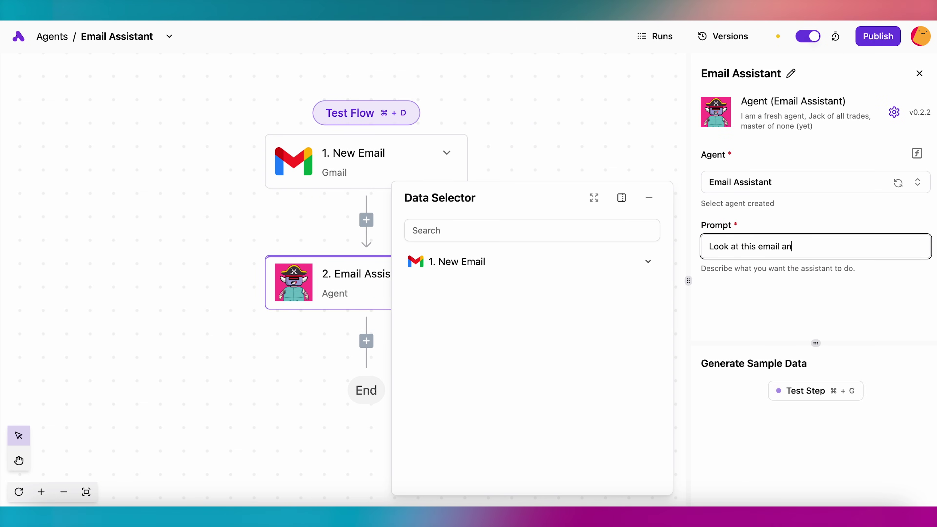
pyautogui.click(648, 262)
pyautogui.click(628, 292)
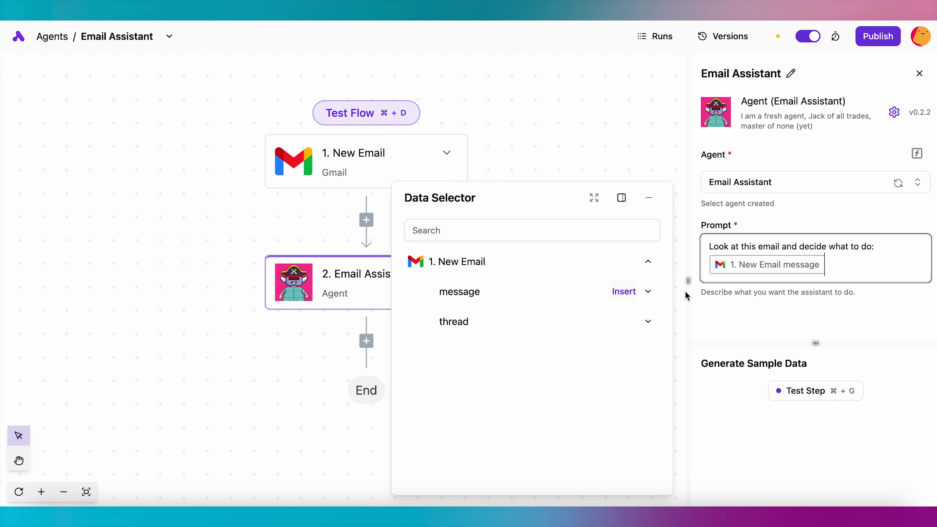
pyautogui.click(758, 300)
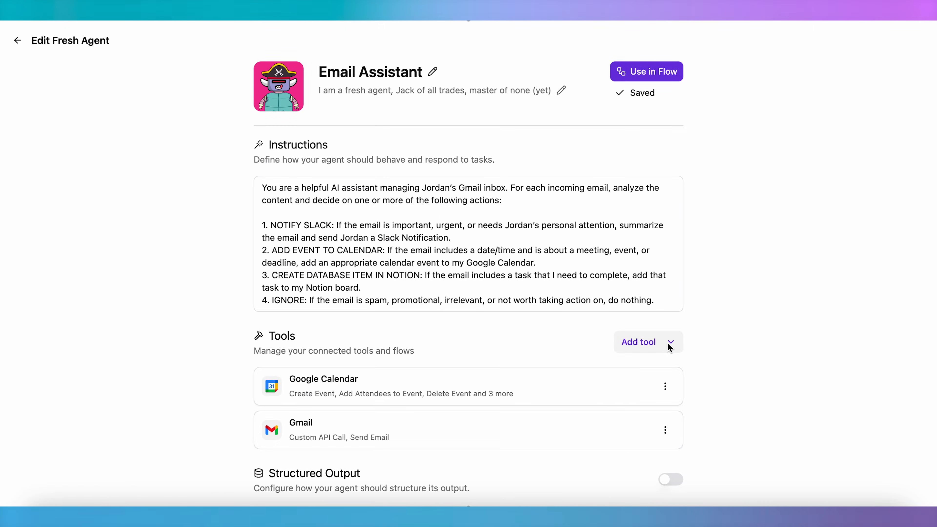
# Browse Slack's tools for the Email Assistant, then open Google Docs' tools for the SEO Agent.
pyautogui.click(660, 369)
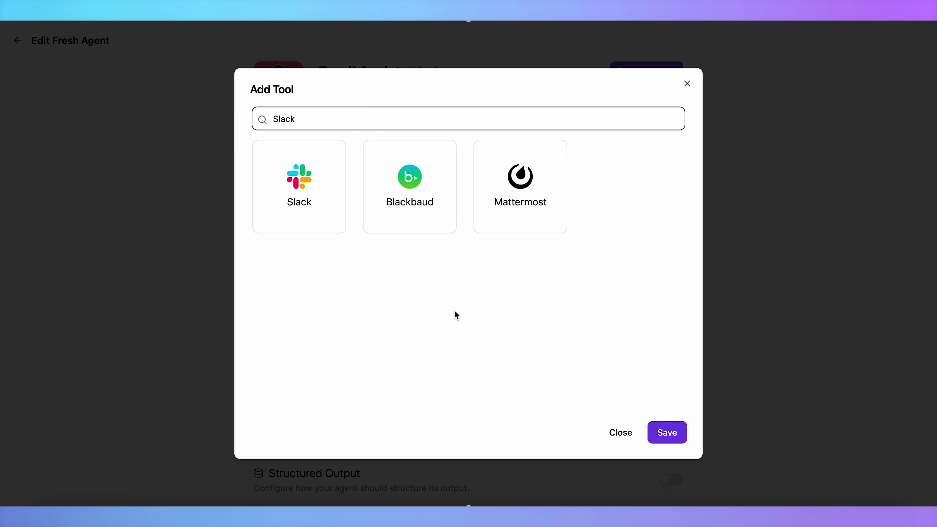
pyautogui.click(301, 194)
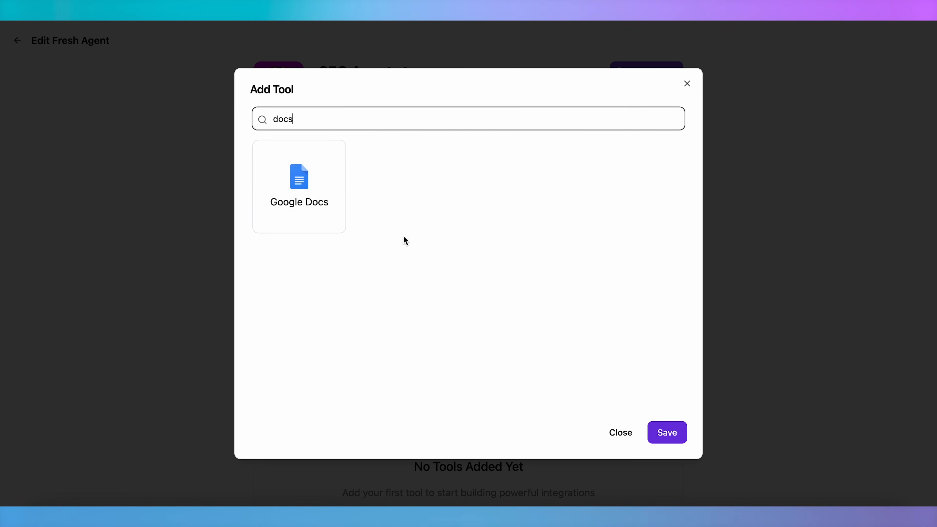
pyautogui.click(297, 161)
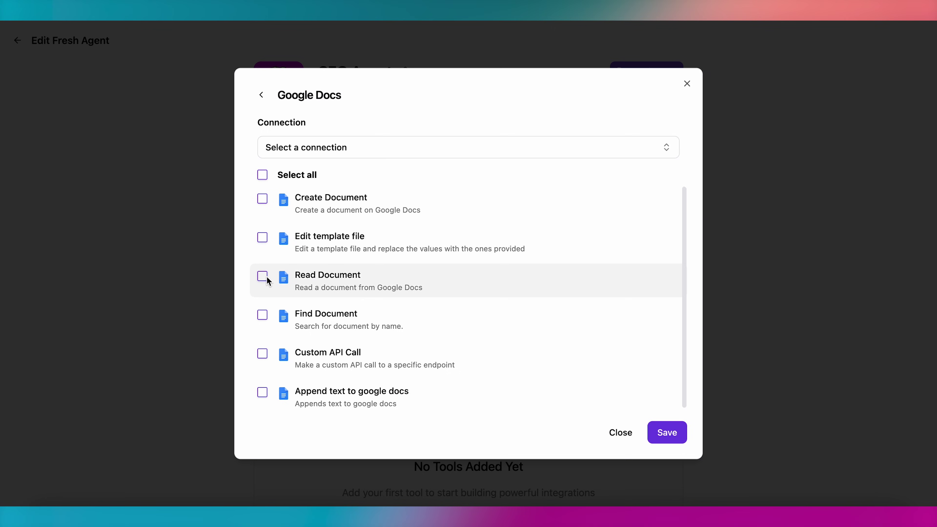
# Save the Google Docs tool and add a structured output Text field 'Title' described 'Article Title'.
pyautogui.click(667, 433)
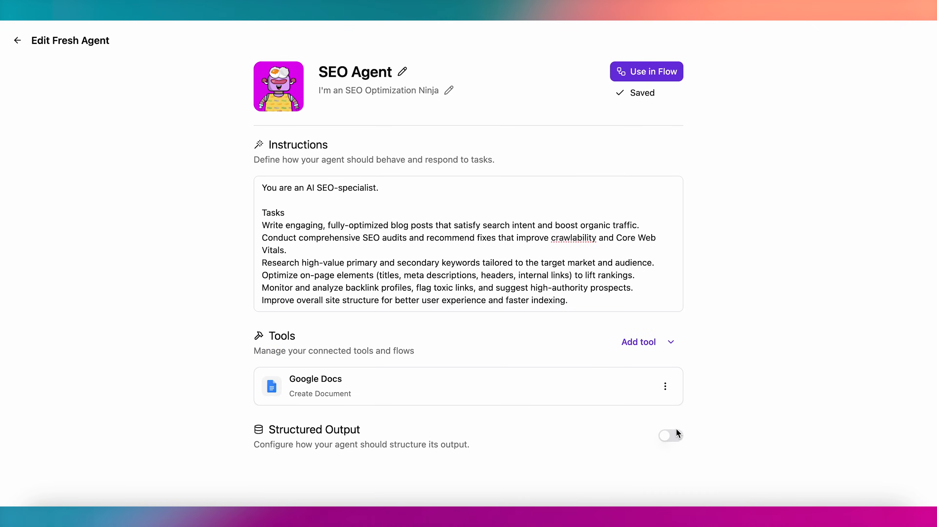
pyautogui.click(671, 436)
pyautogui.click(529, 475)
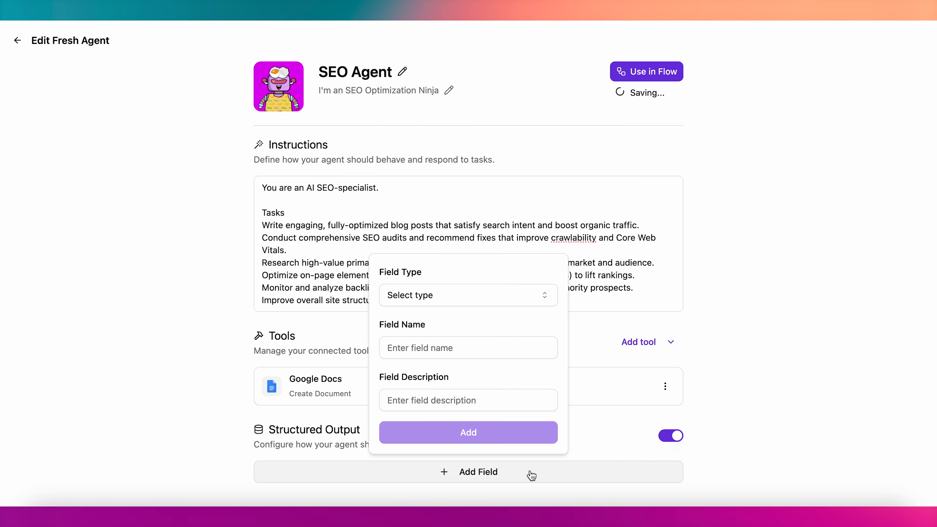
pyautogui.click(538, 297)
pyautogui.click(491, 321)
pyautogui.click(477, 347)
pyautogui.write('Title')
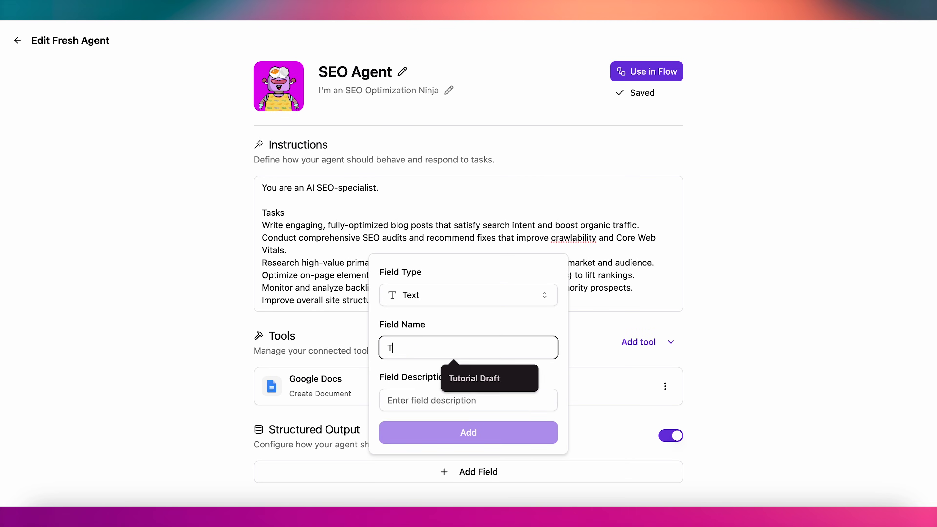
pyautogui.click(481, 404)
pyautogui.write('Article Title')
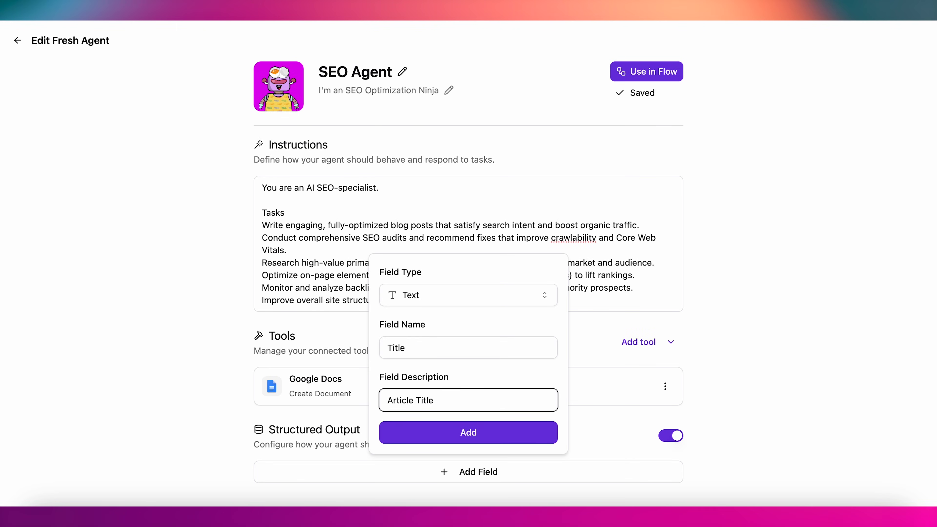
pyautogui.click(486, 433)
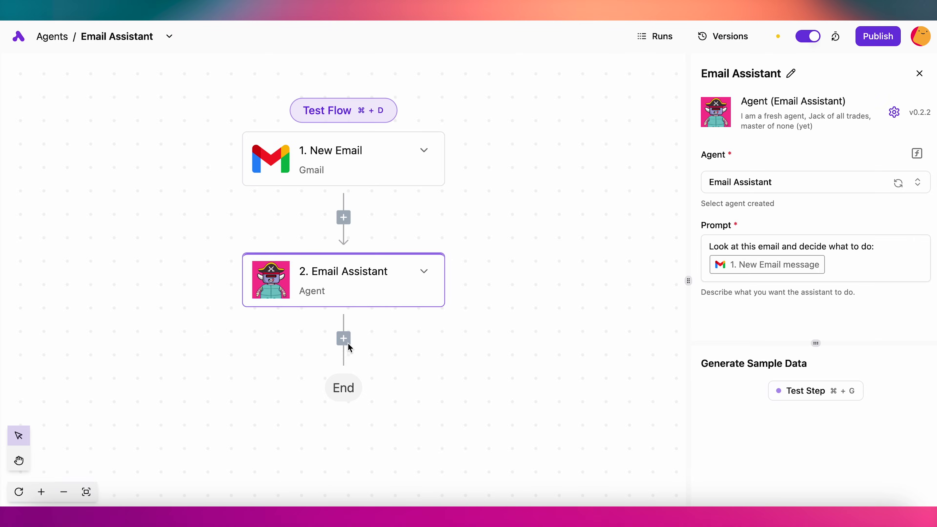
# Insert the Spaghetti Agent from AI & Agents as step 3 after the Email Assistant.
pyautogui.click(344, 338)
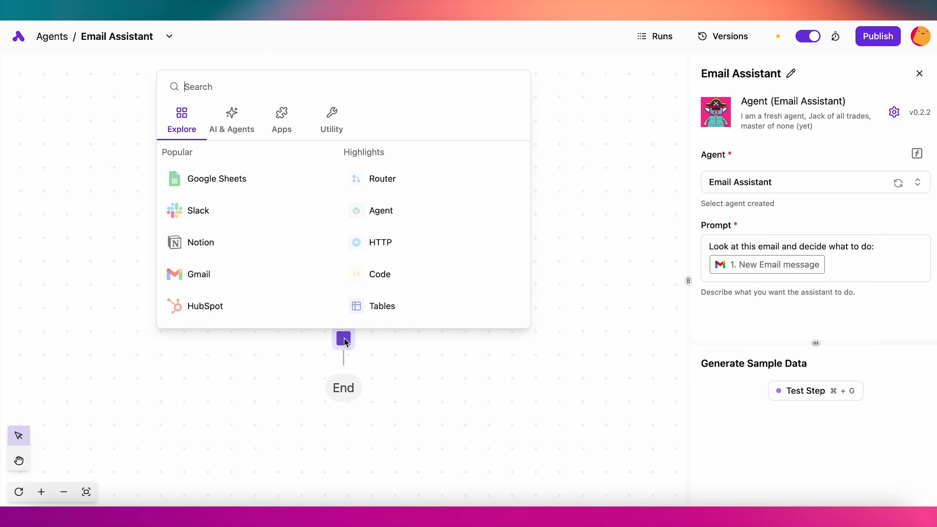
pyautogui.click(237, 133)
pyautogui.moveTo(228, 182)
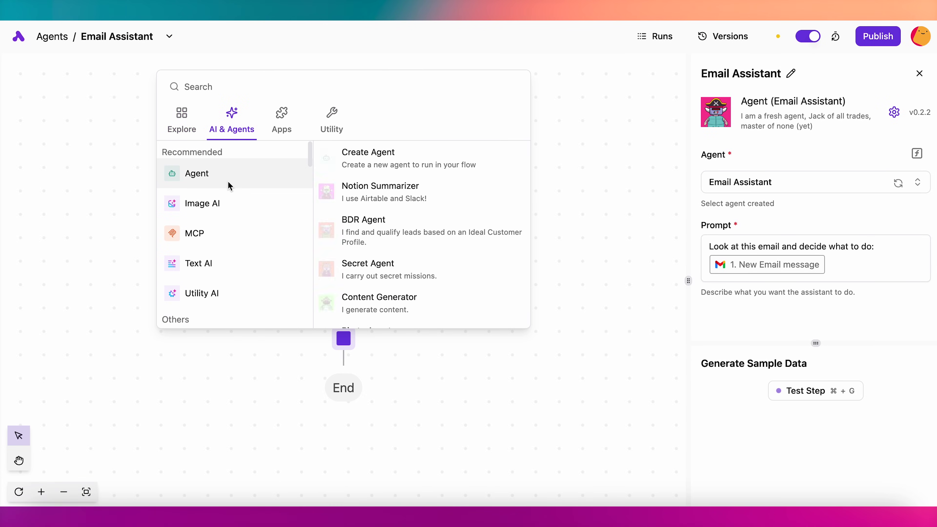
pyautogui.scroll(-5, 426, 219)
pyautogui.click(426, 220)
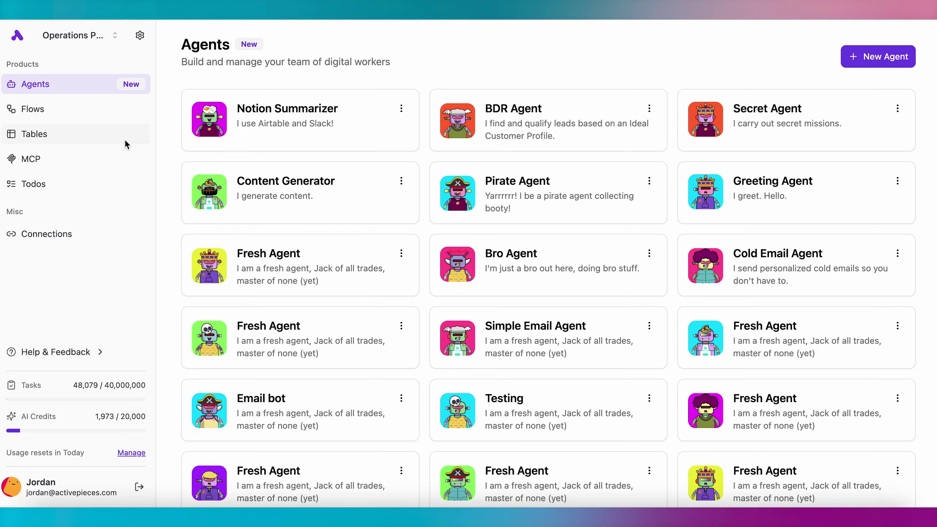
# Go to Tables to see the Hiring, Auto-BDR Leads and C Requests tables.
pyautogui.click(97, 143)
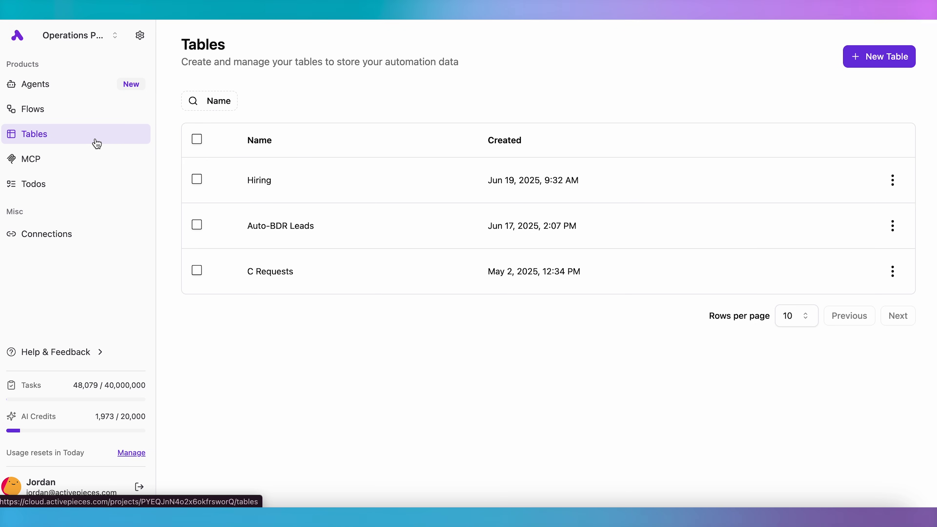
# Add a Tables Create Record(s) step after Research Trends.
pyautogui.click(343, 338)
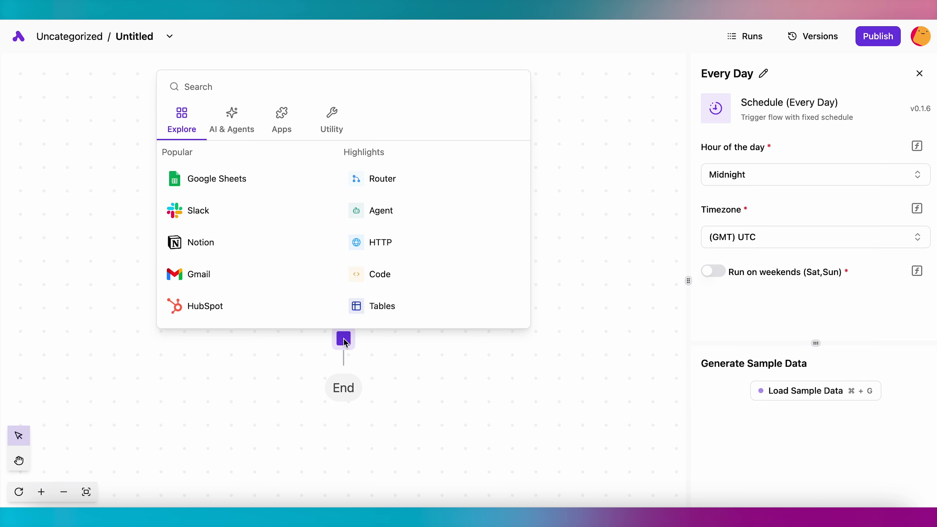
pyautogui.click(388, 307)
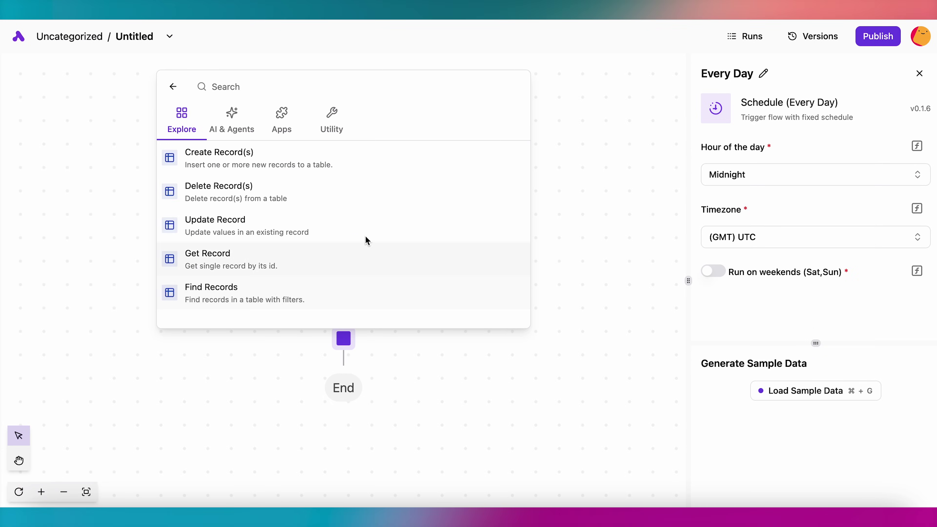
pyautogui.click(357, 161)
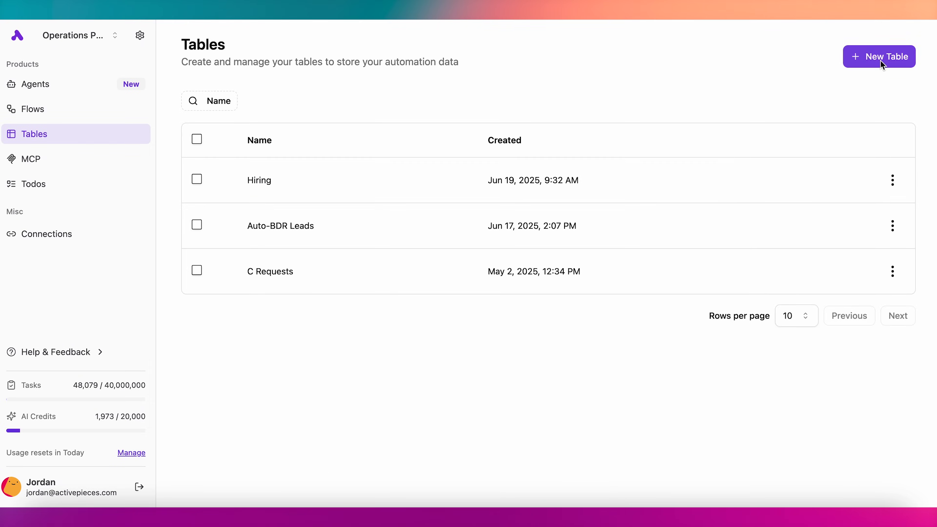
# Create a new table 'Emails' with Sender and Message columns.
pyautogui.click(880, 61)
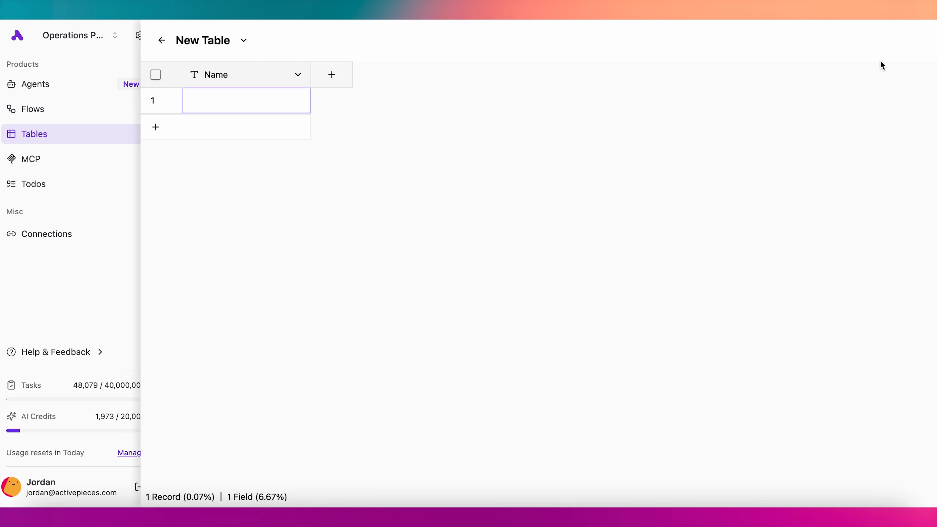
pyautogui.write('Emails')
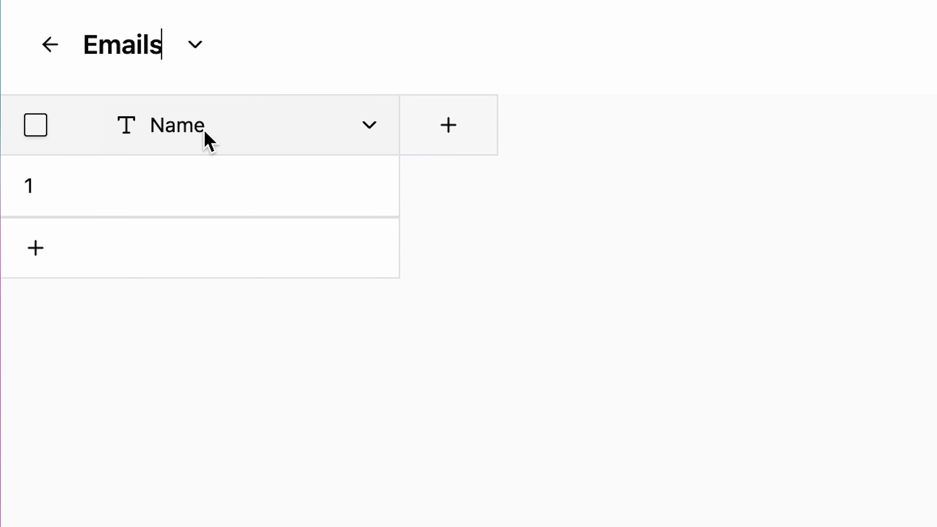
pyautogui.click(207, 133)
pyautogui.write('Sender')
pyautogui.press('Return')
pyautogui.click(449, 125)
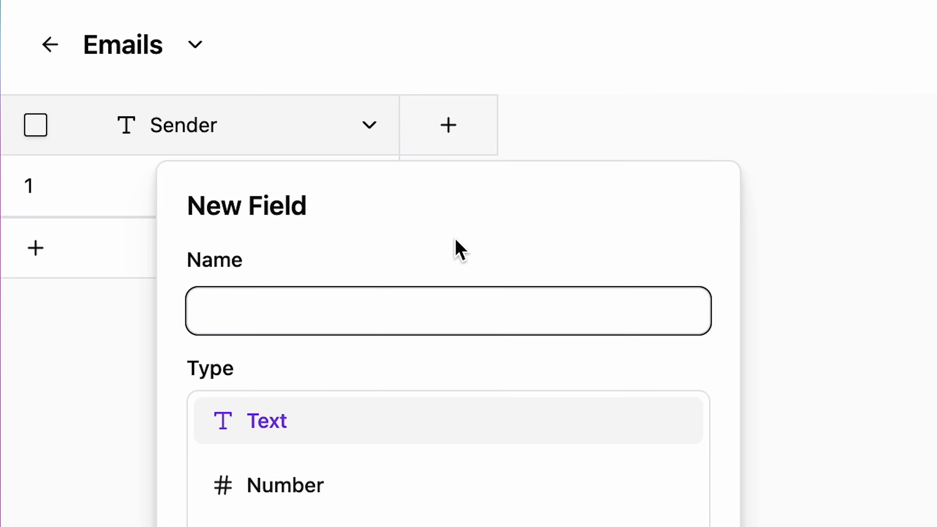
pyautogui.press('Return')
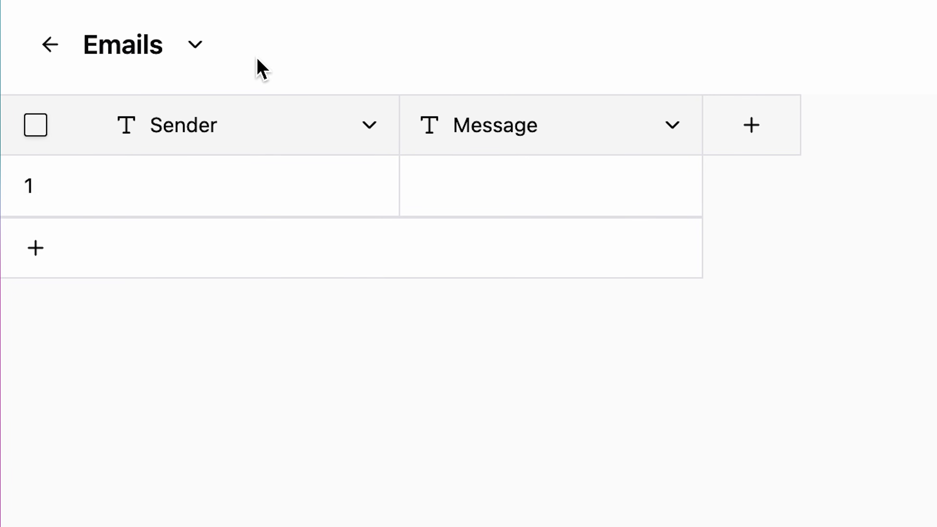
pyautogui.click(199, 45)
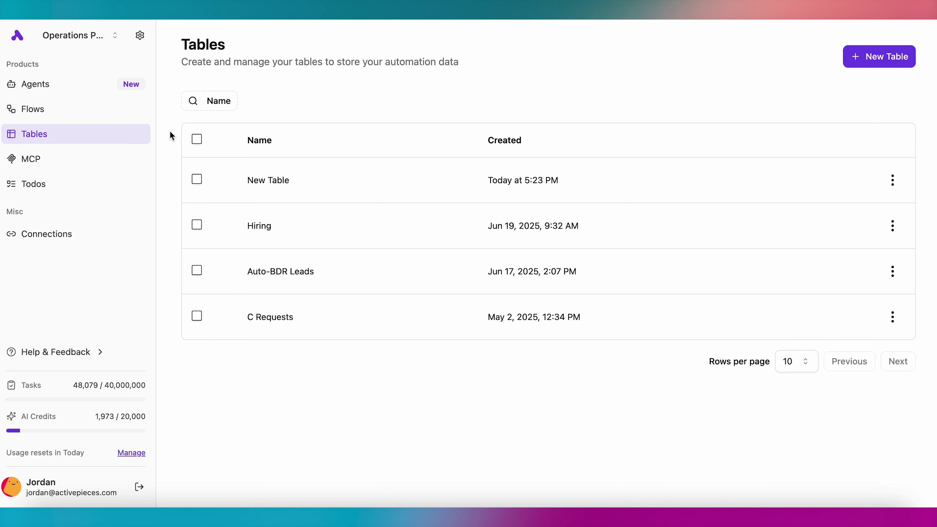
# Copy the MCP server URL from its Claude connection instructions.
pyautogui.click(137, 163)
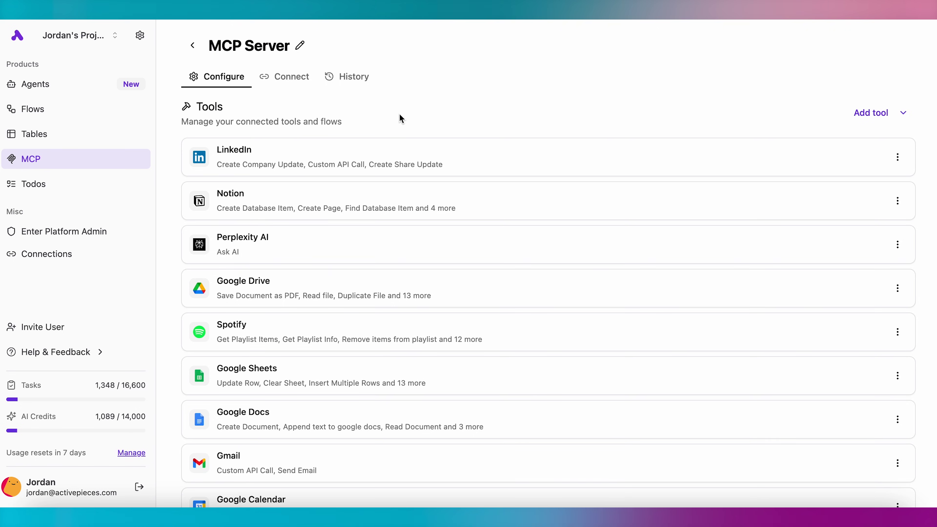
pyautogui.click(294, 78)
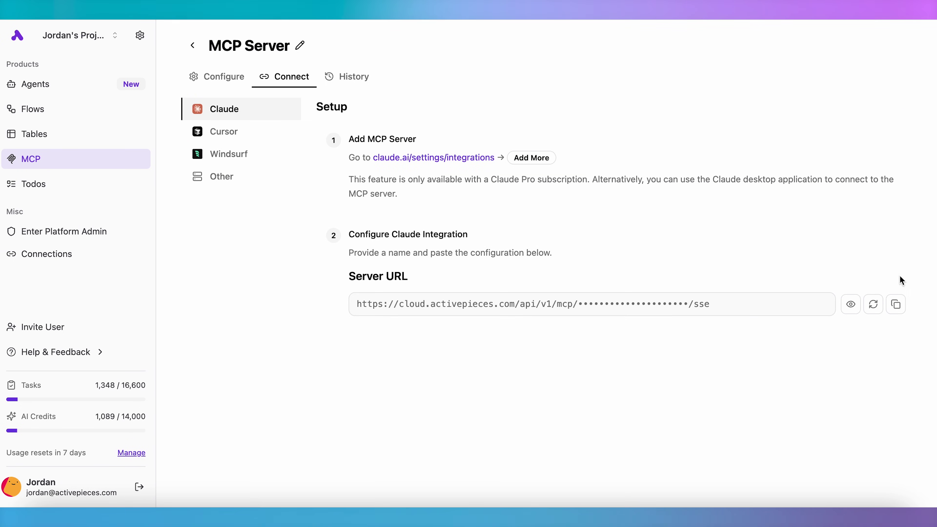
pyautogui.click(896, 304)
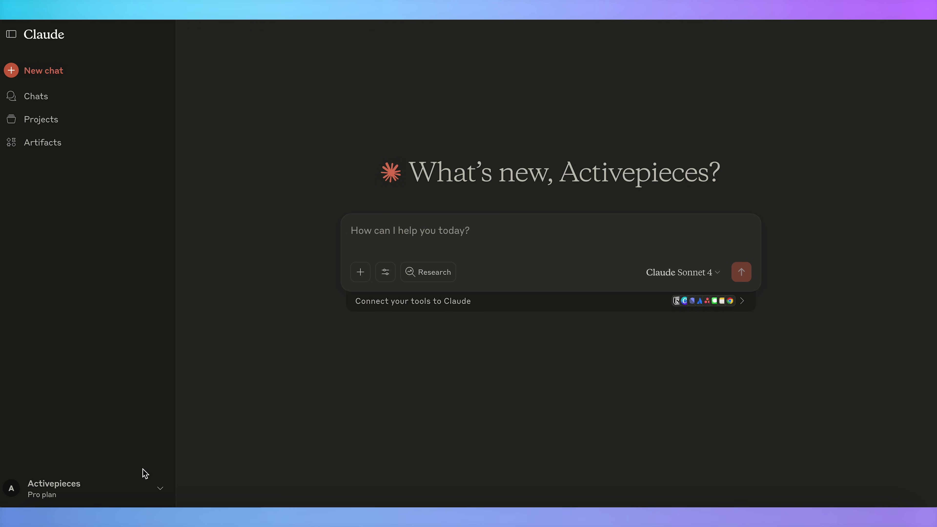
pyautogui.click(137, 488)
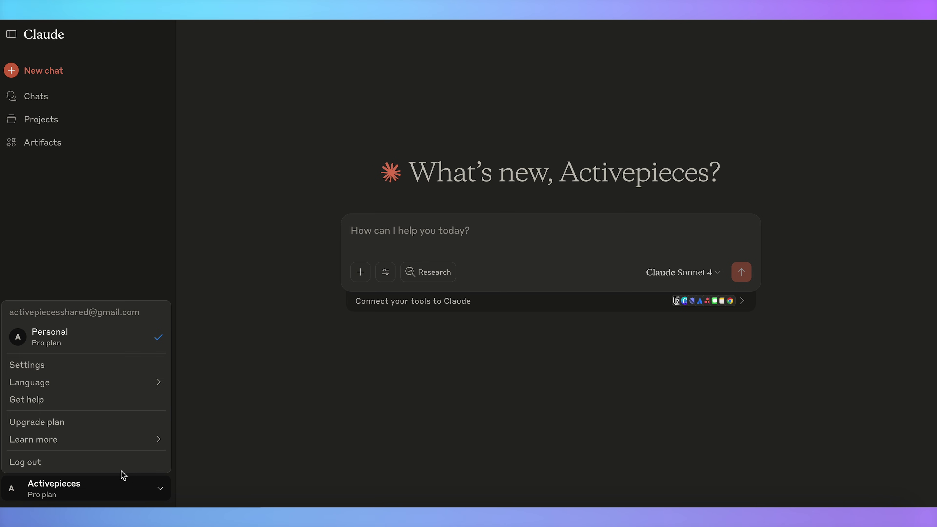
# Add an 'Activepieces' custom connector in Claude's Connectors settings using the pasted MCP server URL.
pyautogui.click(78, 372)
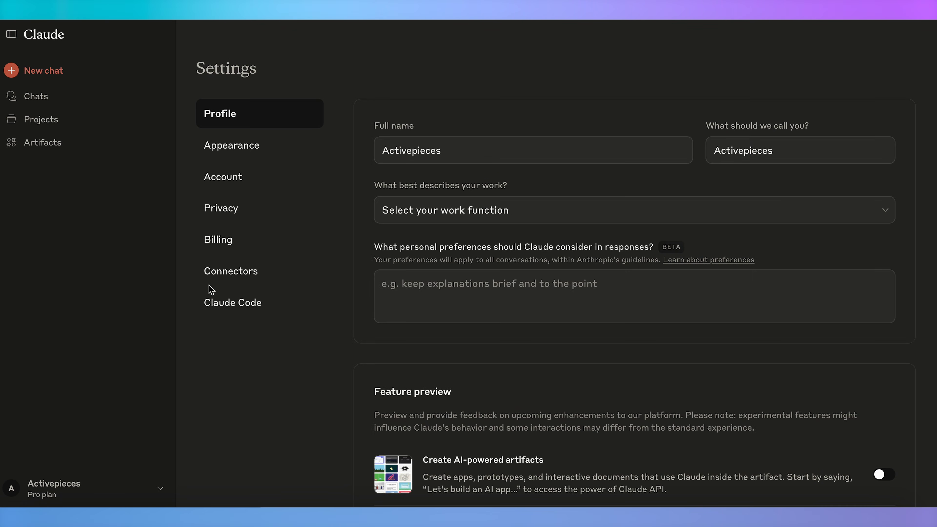
pyautogui.click(240, 282)
pyautogui.scroll(-2, 540, 341)
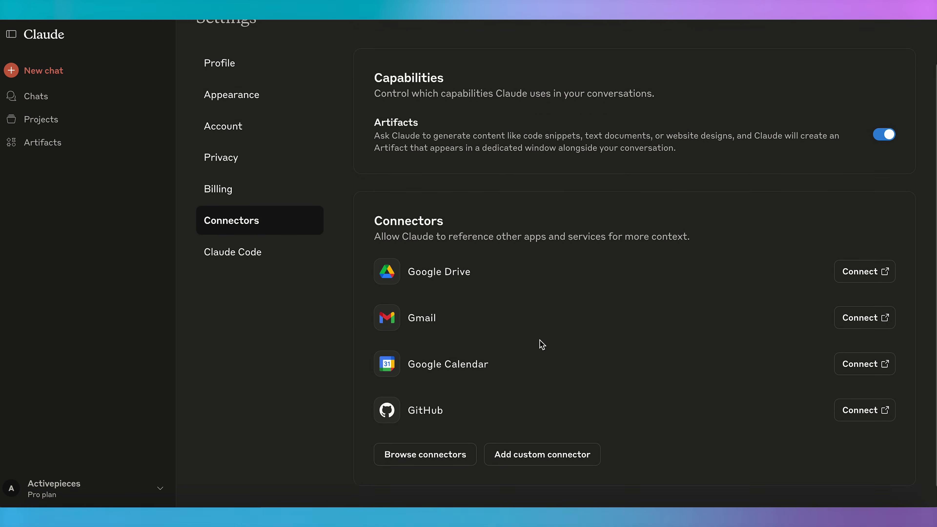
pyautogui.click(570, 434)
pyautogui.write('Activepieces MCP')
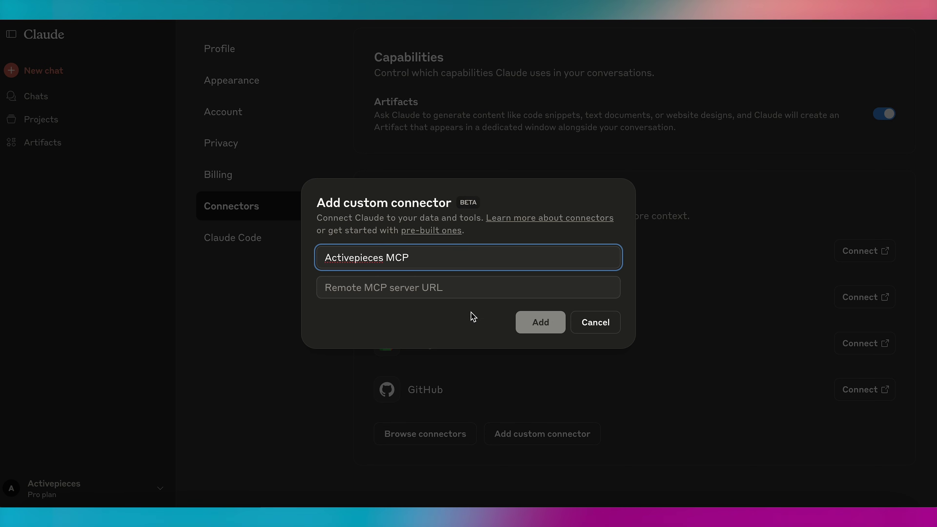
pyautogui.click(456, 288)
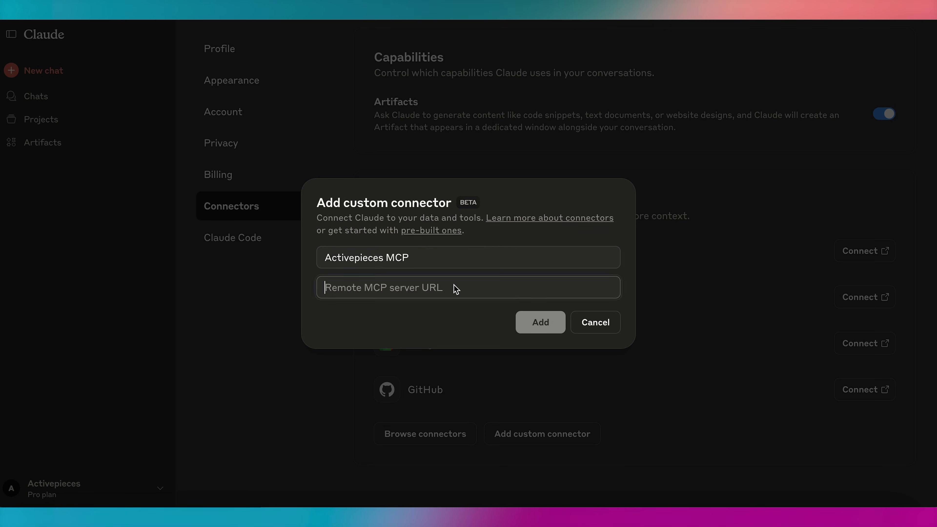
pyautogui.hotkey('ctrl', 'v')
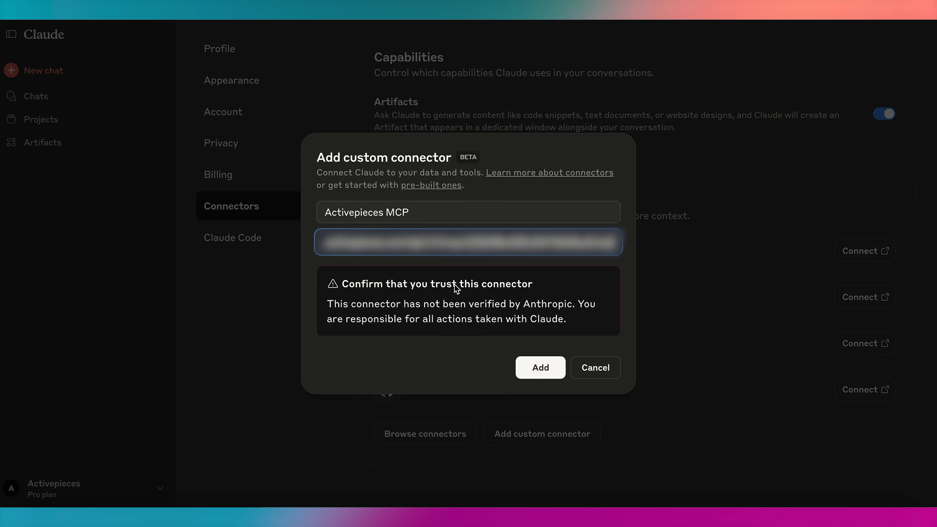
pyautogui.click(550, 367)
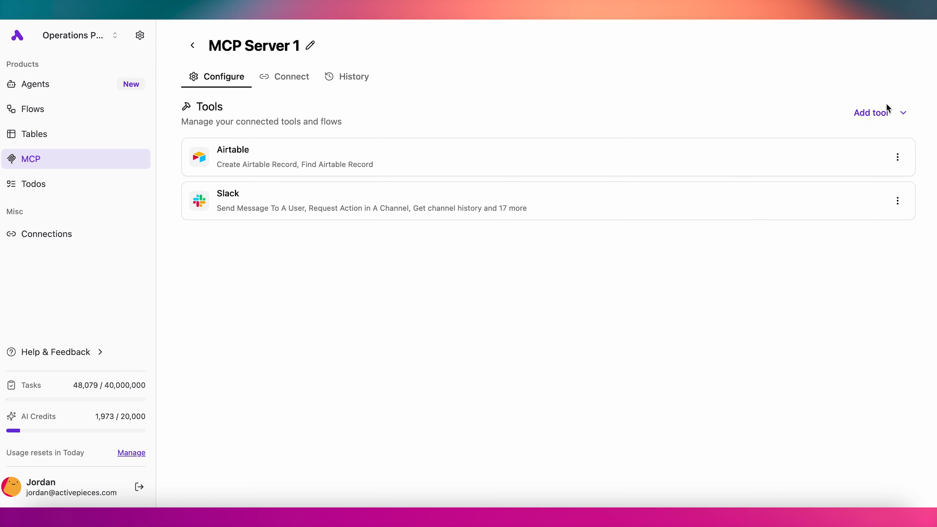
# Browse the Gmail piece's available actions as a possible tool.
pyautogui.click(891, 112)
pyautogui.click(894, 133)
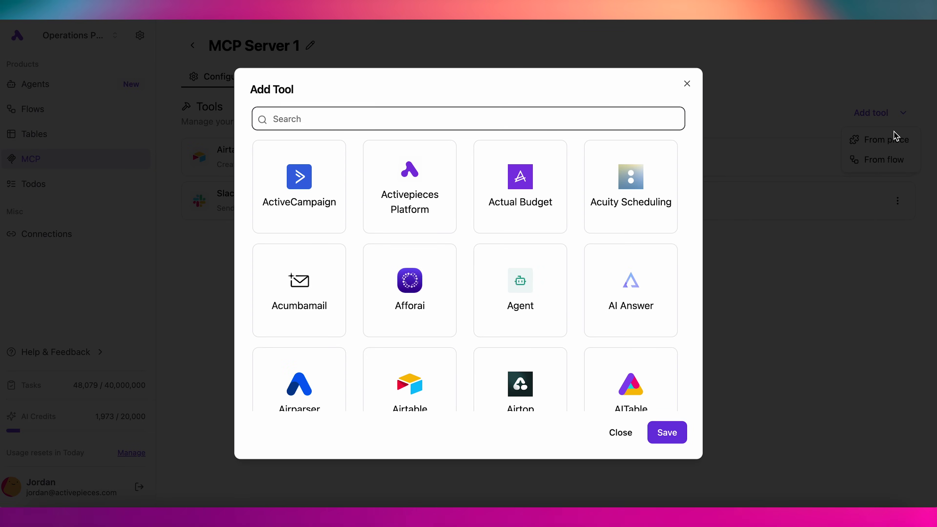
pyautogui.write('gma')
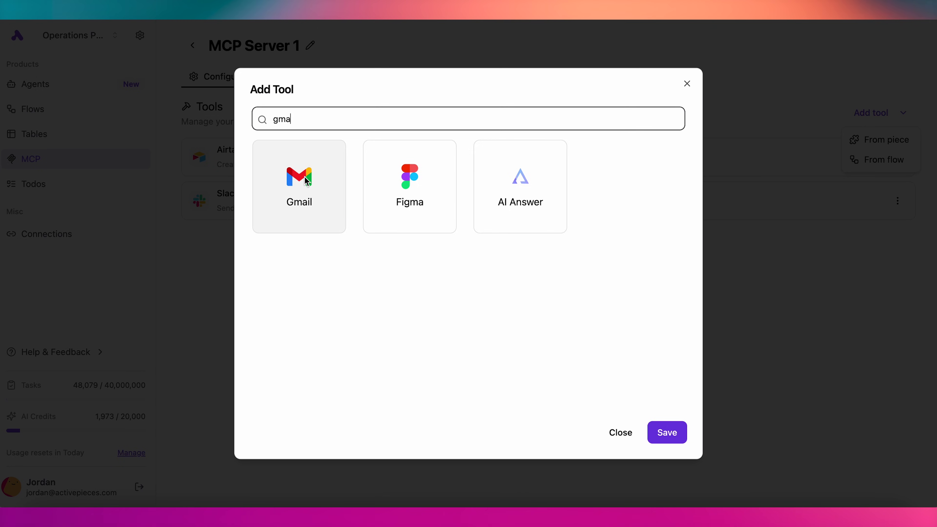
pyautogui.click(304, 183)
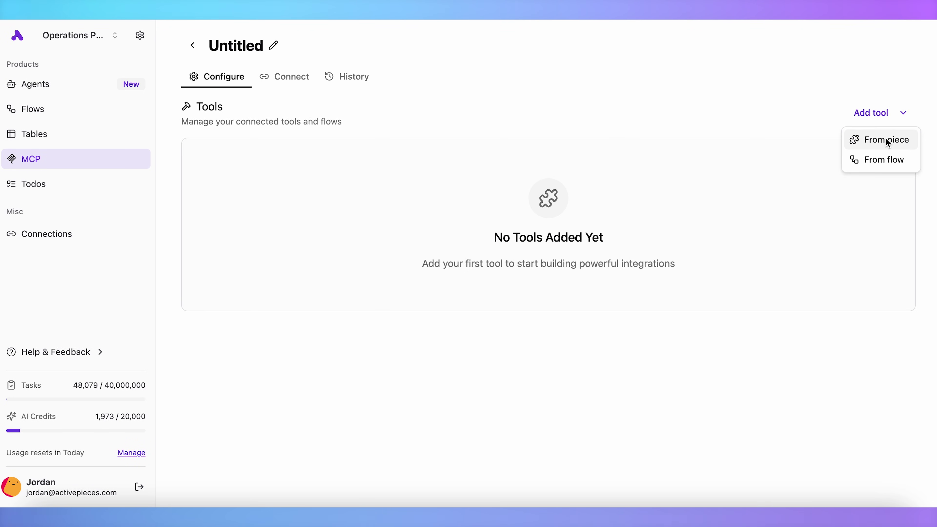
# Add all Notion actions as tools using the Notion connection and save them to the server.
pyautogui.click(887, 142)
pyautogui.write('notion')
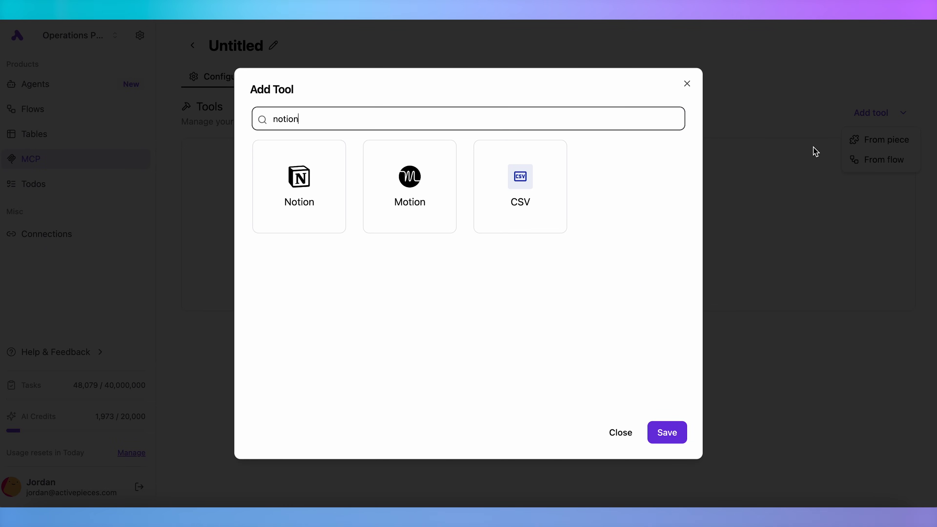
pyautogui.click(331, 203)
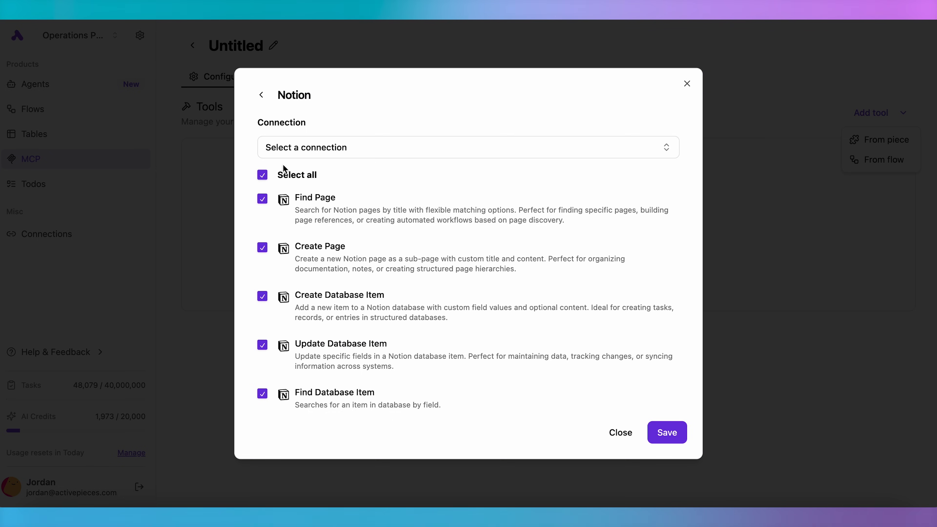
pyautogui.click(325, 148)
pyautogui.click(402, 242)
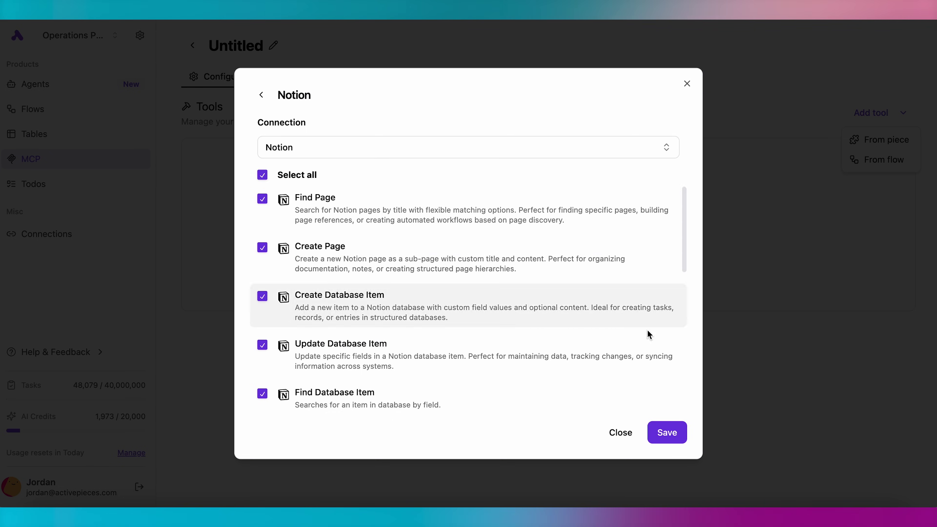
pyautogui.click(667, 432)
pyautogui.click(274, 45)
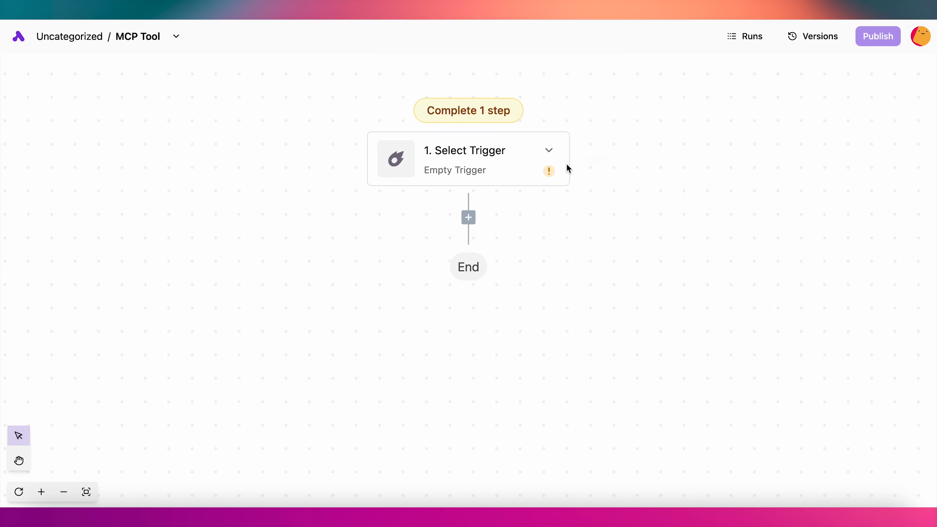
# Make MCP Tool the trigger, described as making an action plan for today based on the calendar.
pyautogui.click(546, 153)
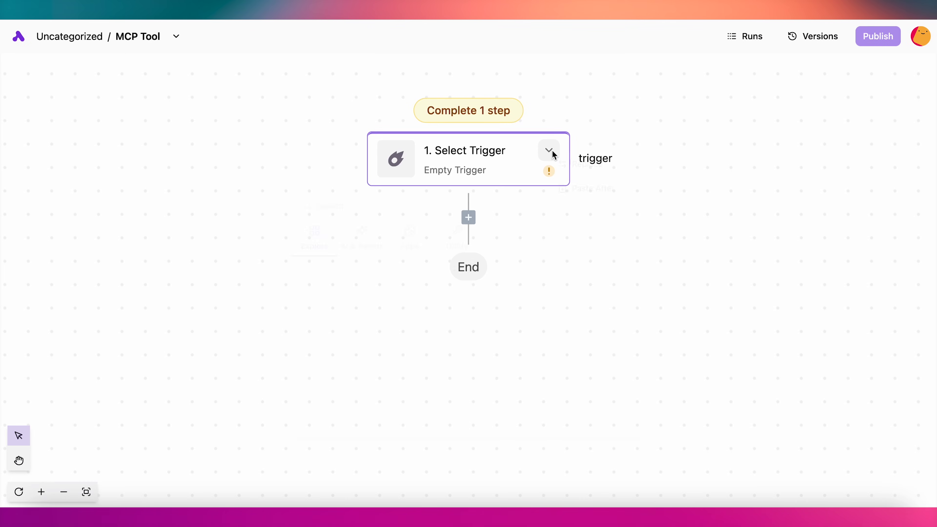
pyautogui.write('mcp')
pyautogui.click(371, 301)
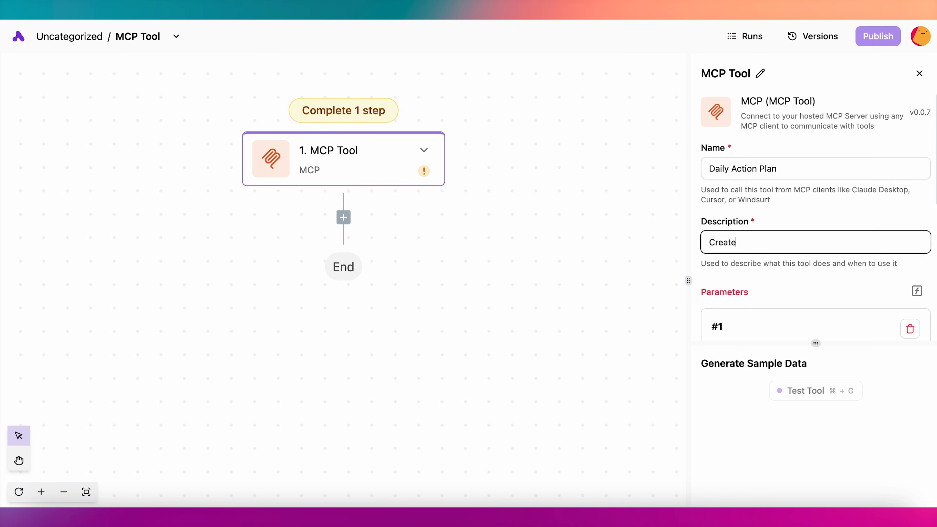
pyautogui.write('s an action plan for today based on my calendar')
# Add an 'Action Plan' parameter described as 'My agenda for the day.'.
pyautogui.scroll(-3, 811, 258)
pyautogui.click(868, 218)
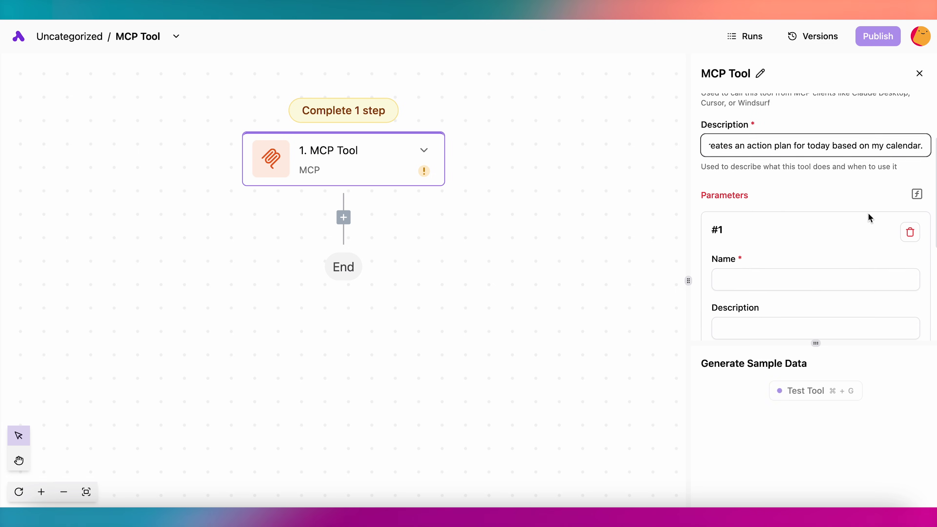
pyautogui.click(815, 278)
pyautogui.write('Action Plan')
pyautogui.press('Tab')
pyautogui.write('My agenda for the day.')
pyautogui.scroll(-5, 807, 302)
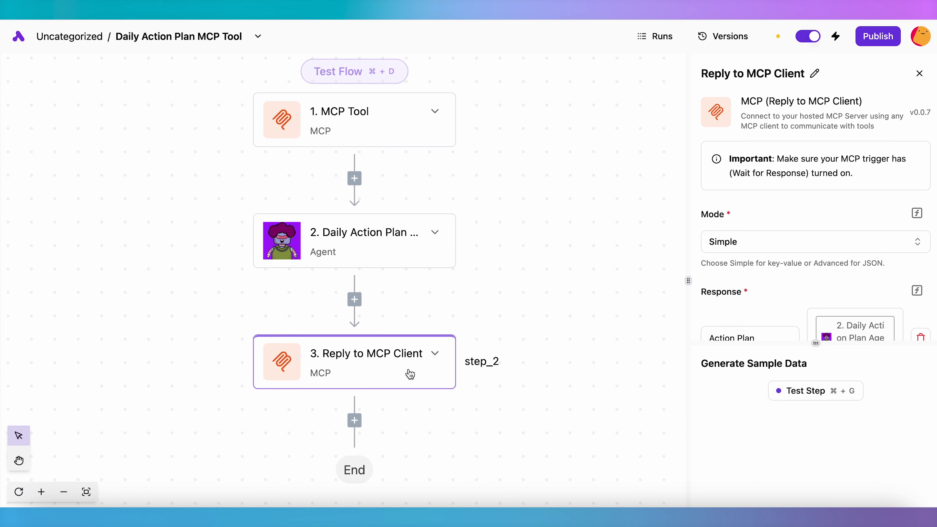
pyautogui.scroll(-3, 788, 292)
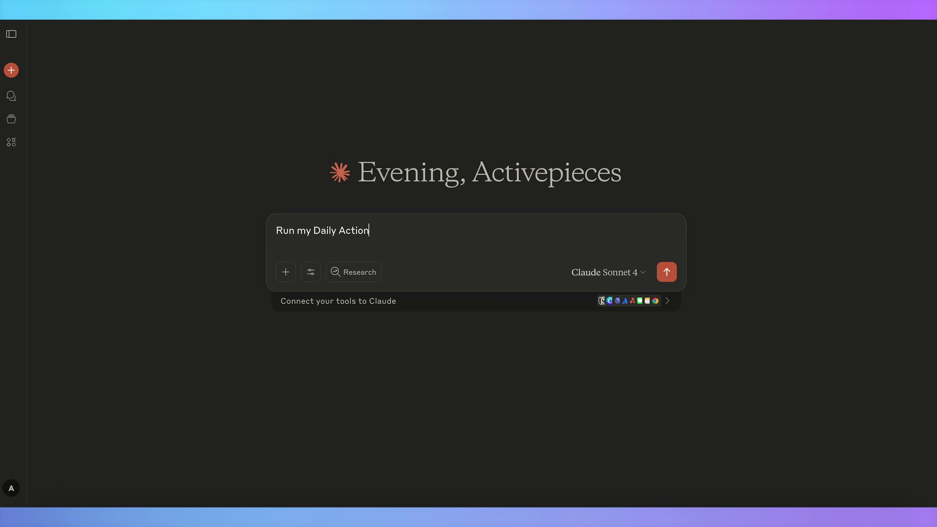
# Send 'Run my Daily Action Plan flow.' to Claude.
pyautogui.press('Return')
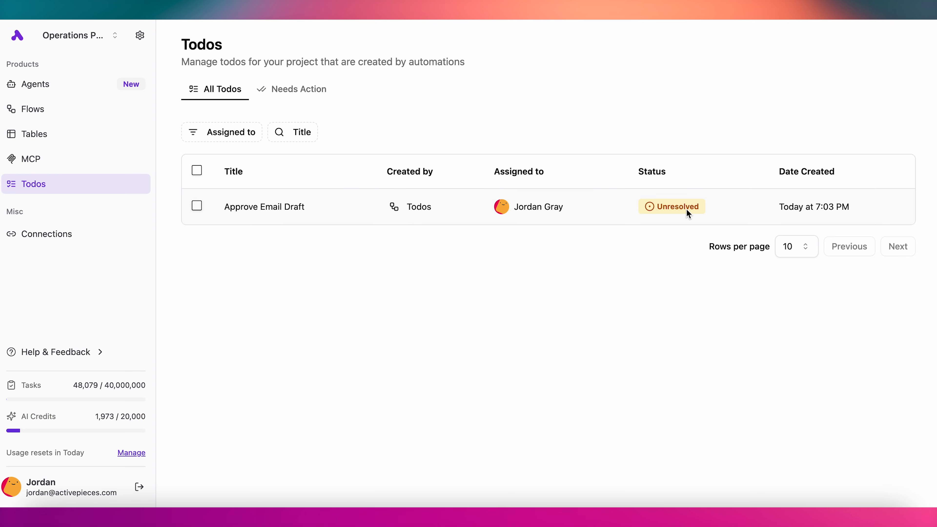
# Mark the Approve Email Draft todo as accepted and leave the run view.
pyautogui.click(686, 210)
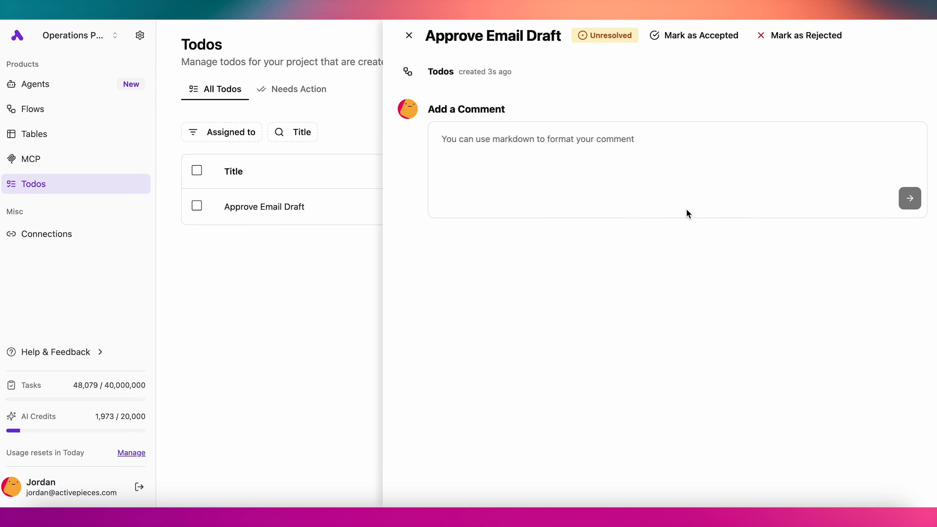
pyautogui.click(692, 36)
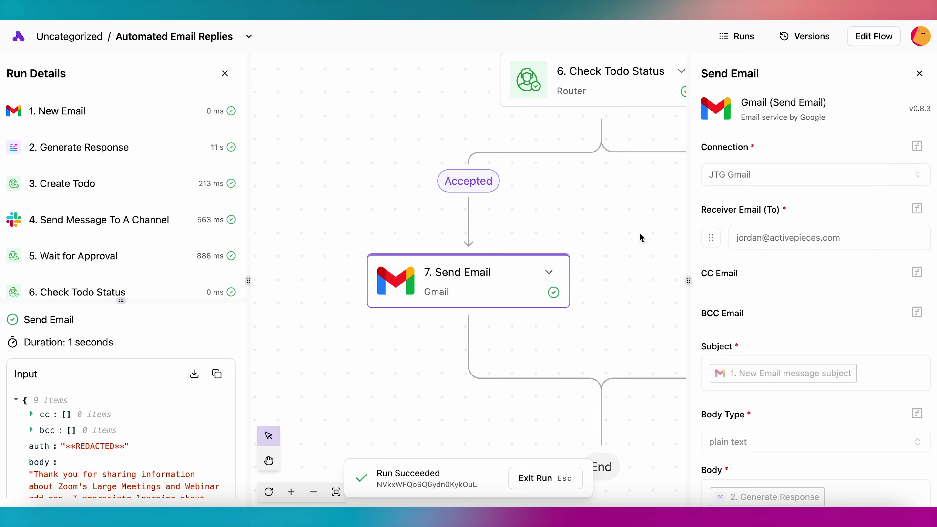
pyautogui.press('Escape')
# Inspect the Generate Response, Create Todo and Slack channel message steps of the run.
pyautogui.click(430, 142)
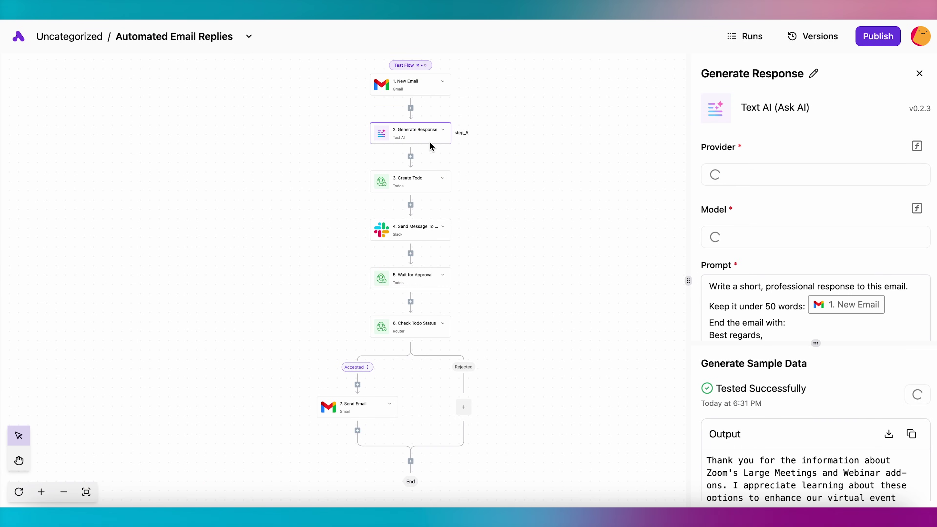
pyautogui.click(428, 182)
pyautogui.click(429, 232)
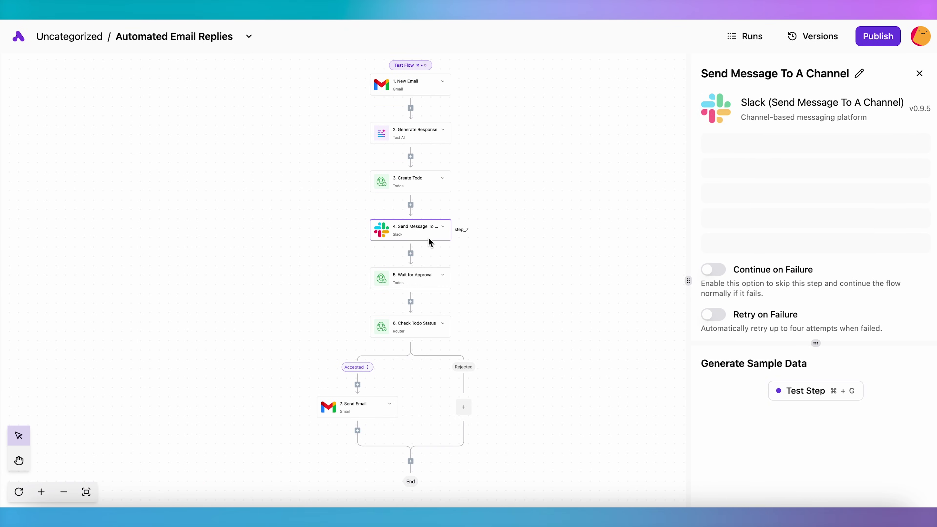